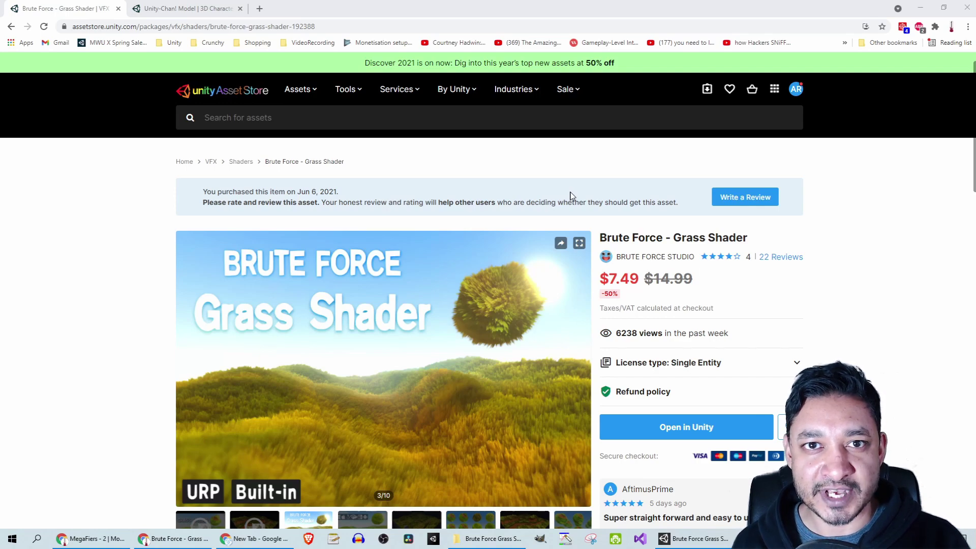
{"action": "left_click", "coordinate": [527, 192]}
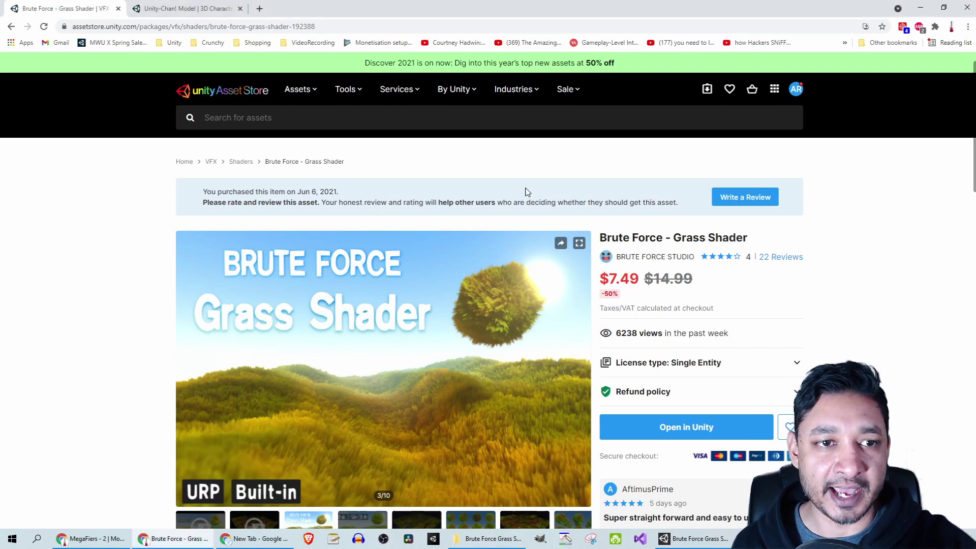
{"action": "key", "text": "ctrl+Tab"}
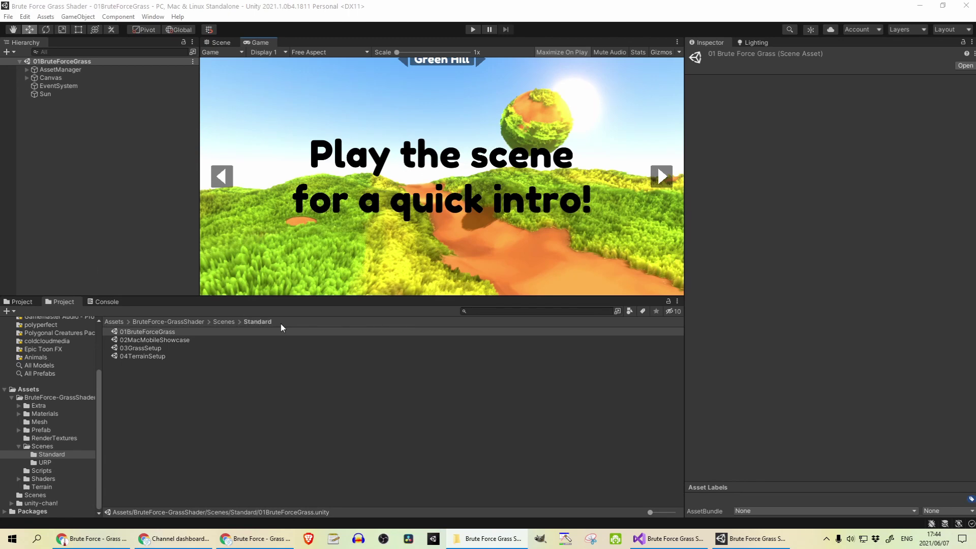
- Open the 01BruteForceGrassURP demo scene from the grass shader package's URP scenes folder
{"action": "left_click", "coordinate": [228, 323]}
{"action": "double_click", "coordinate": [148, 340]}
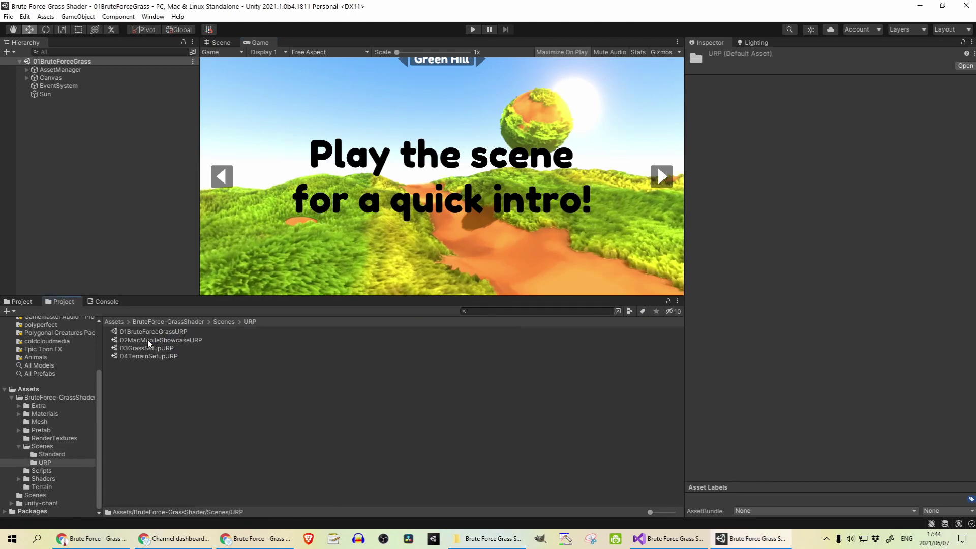
{"action": "double_click", "coordinate": [162, 331]}
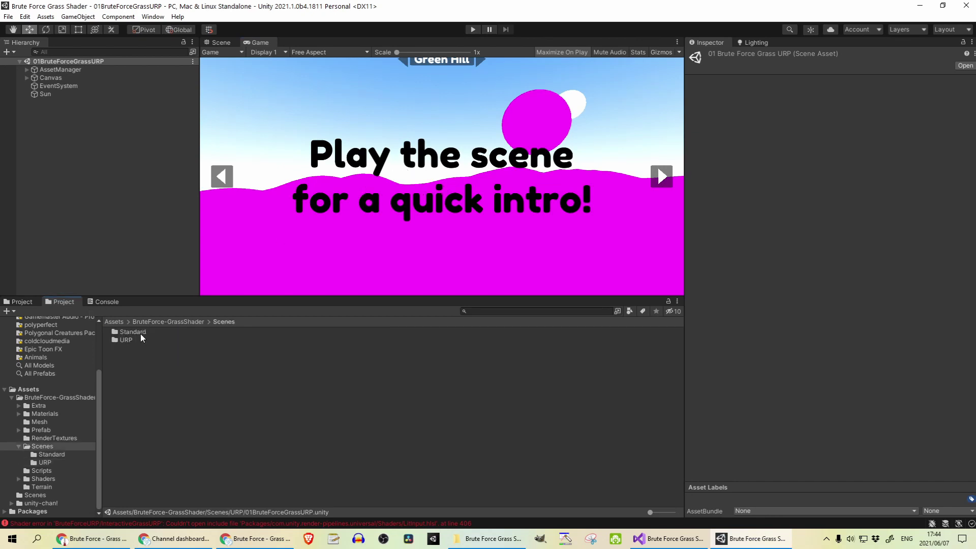
- Open the 01BruteForceGrass scene from the Standard scenes folder and run it in Play mode
{"action": "double_click", "coordinate": [141, 333]}
{"action": "double_click", "coordinate": [167, 331]}
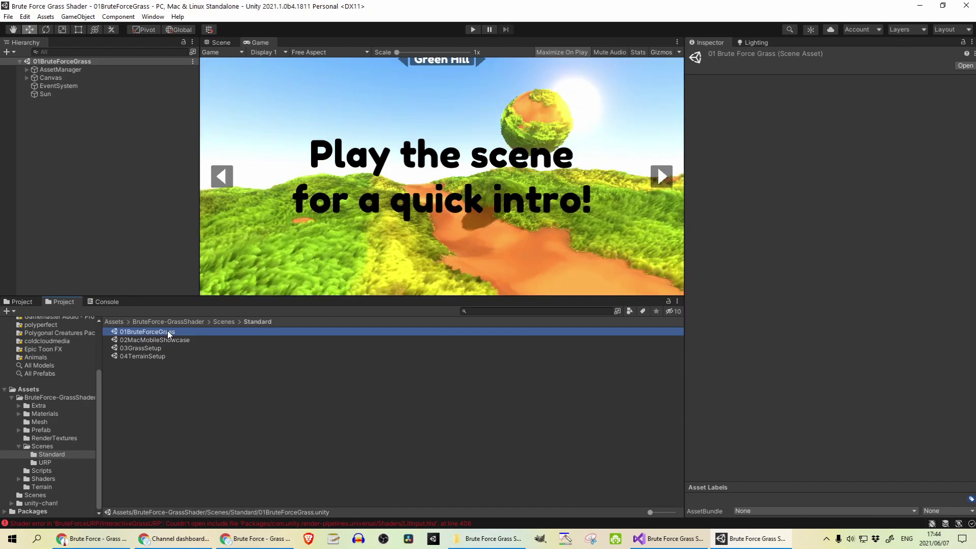
{"action": "left_click", "coordinate": [474, 30]}
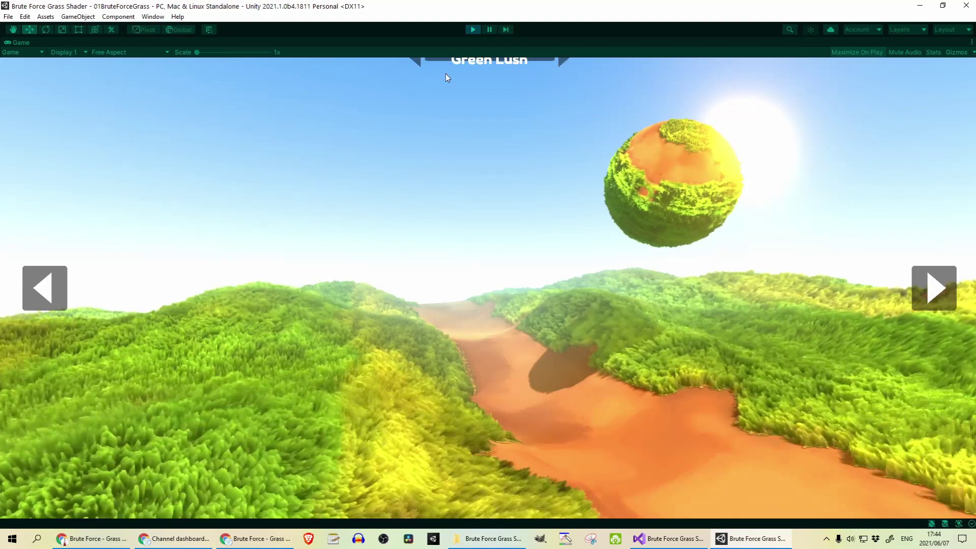
- Preview the demo's terrain grass styles through Long Grass, Realistic Meadow and Yellow Maze, brushing through the ground to test interaction
{"action": "left_click", "coordinate": [562, 62]}
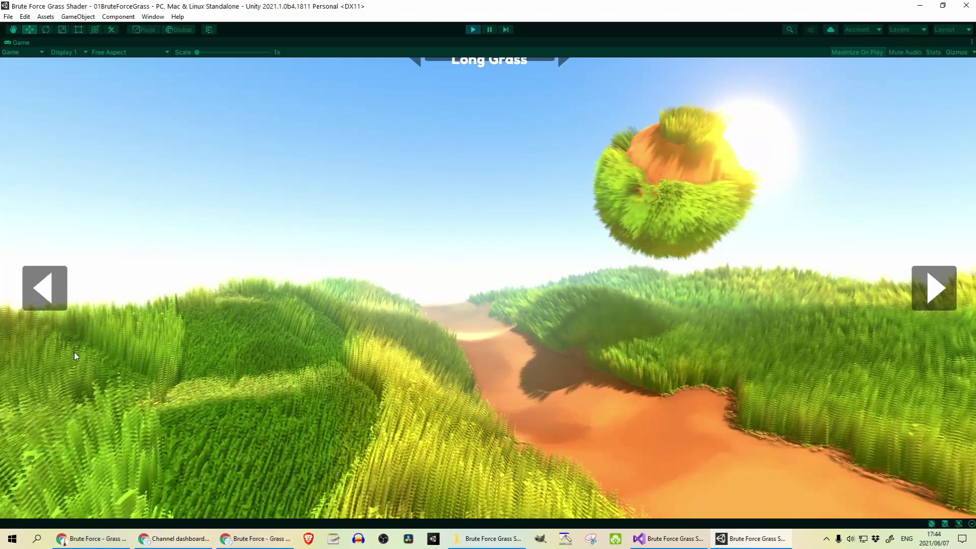
{"action": "mouse_move", "coordinate": [74, 352]}
{"action": "left_mouse_down"}
{"action": "mouse_move", "coordinate": [356, 443]}
{"action": "mouse_move", "coordinate": [432, 435]}
{"action": "mouse_move", "coordinate": [399, 477]}
{"action": "mouse_move", "coordinate": [202, 347]}
{"action": "mouse_move", "coordinate": [270, 401]}
{"action": "mouse_move", "coordinate": [143, 340]}
{"action": "mouse_move", "coordinate": [450, 379]}
{"action": "mouse_move", "coordinate": [340, 319]}
{"action": "mouse_move", "coordinate": [168, 366]}
{"action": "mouse_move", "coordinate": [244, 356]}
{"action": "mouse_move", "coordinate": [227, 376]}
{"action": "left_mouse_up"}
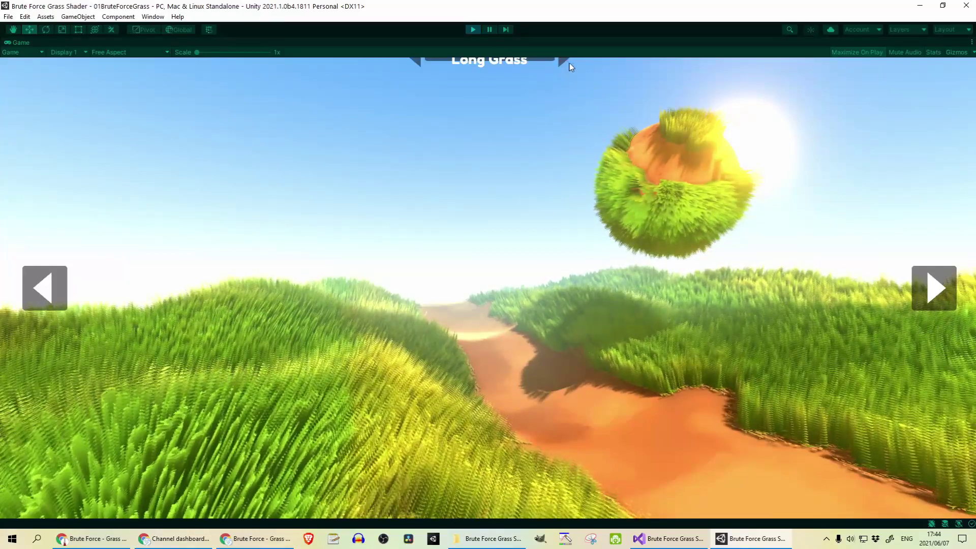
{"action": "left_click", "coordinate": [565, 63]}
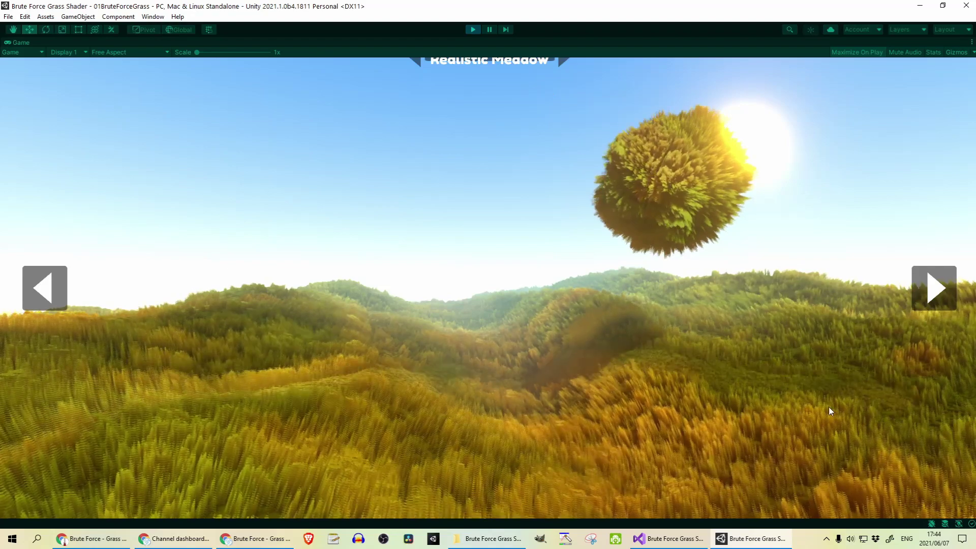
{"action": "left_click", "coordinate": [562, 63]}
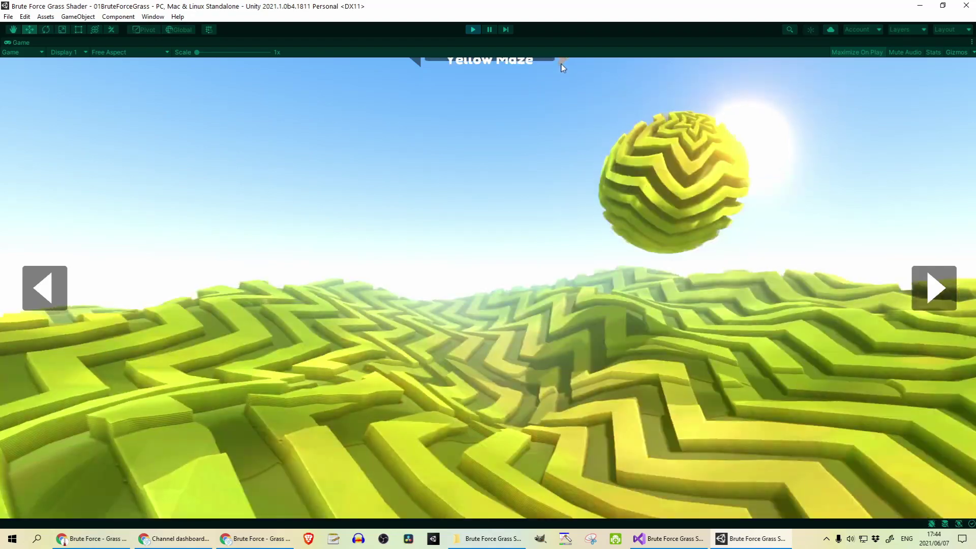
{"action": "mouse_move", "coordinate": [839, 384]}
{"action": "left_mouse_down"}
{"action": "mouse_move", "coordinate": [153, 447]}
{"action": "mouse_move", "coordinate": [708, 414]}
{"action": "mouse_move", "coordinate": [41, 444]}
{"action": "mouse_move", "coordinate": [594, 438]}
{"action": "mouse_move", "coordinate": [529, 315]}
{"action": "left_mouse_up"}
- Advance through Crumble Grass and Soft Brush to the Bubble style and carve paths across its terrain
{"action": "left_click", "coordinate": [564, 63]}
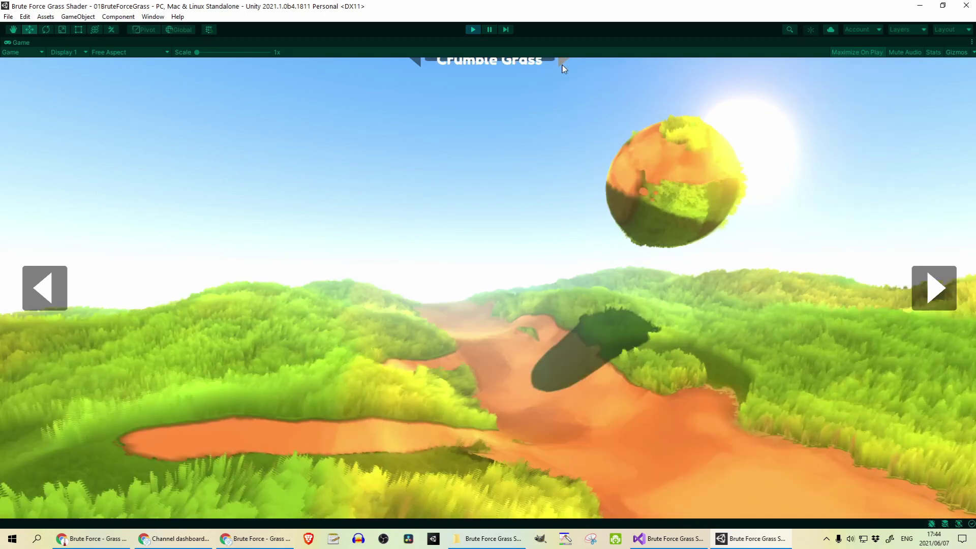
{"action": "left_click", "coordinate": [563, 65]}
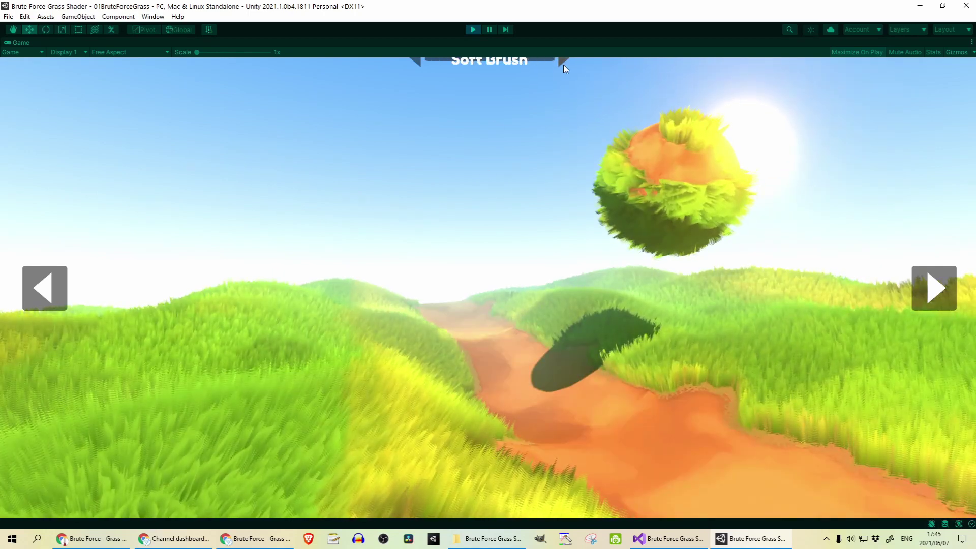
{"action": "left_click", "coordinate": [563, 64]}
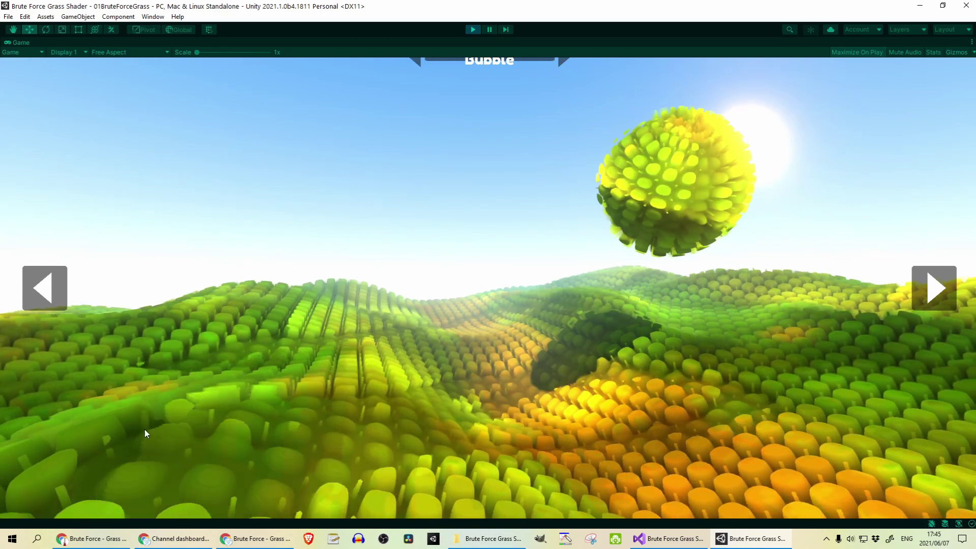
{"action": "left_click_drag", "start_coordinate": [441, 400], "coordinate": [748, 263]}
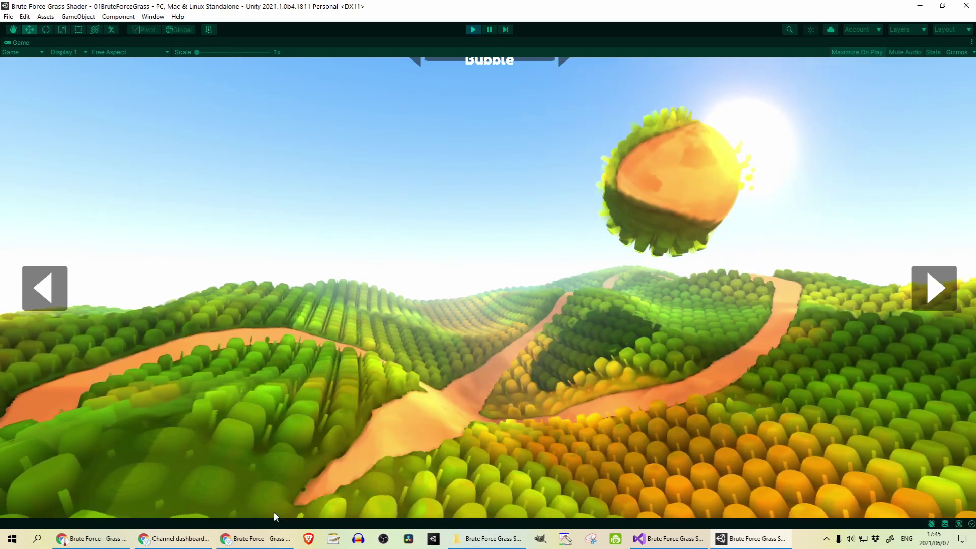
{"action": "left_click_drag", "start_coordinate": [869, 366], "coordinate": [699, 417]}
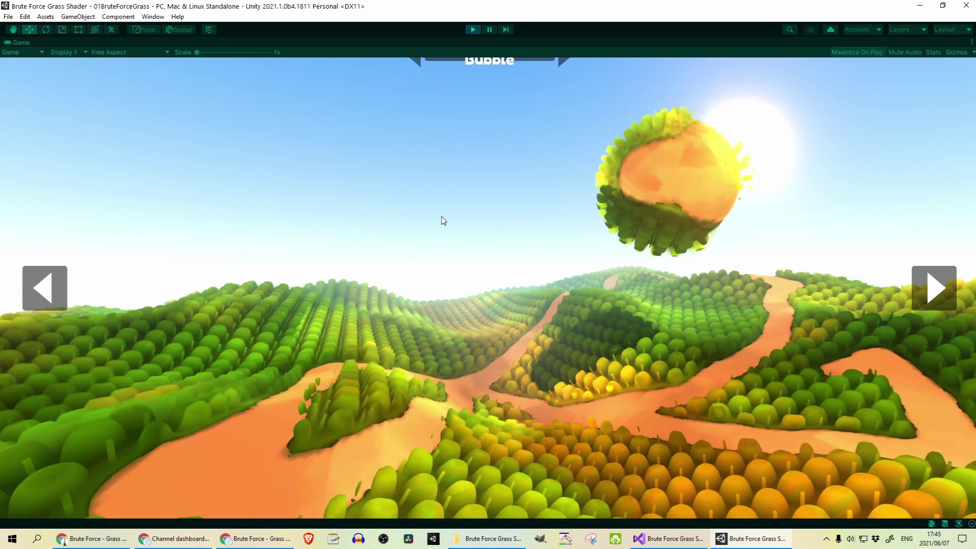
- Step through the terrain grass styles that follow Bubble
{"action": "left_click", "coordinate": [561, 62]}
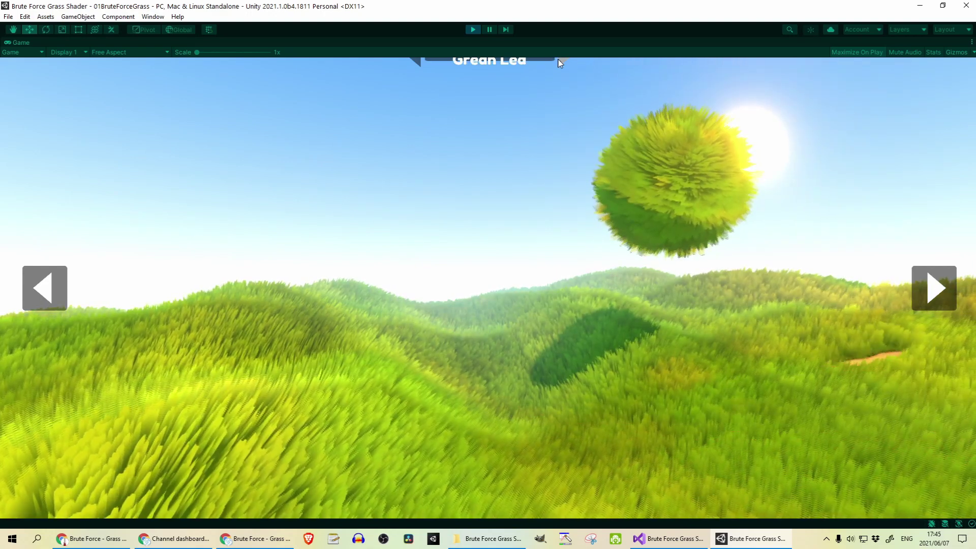
{"action": "left_click", "coordinate": [561, 62]}
{"action": "left_click", "coordinate": [561, 62]}
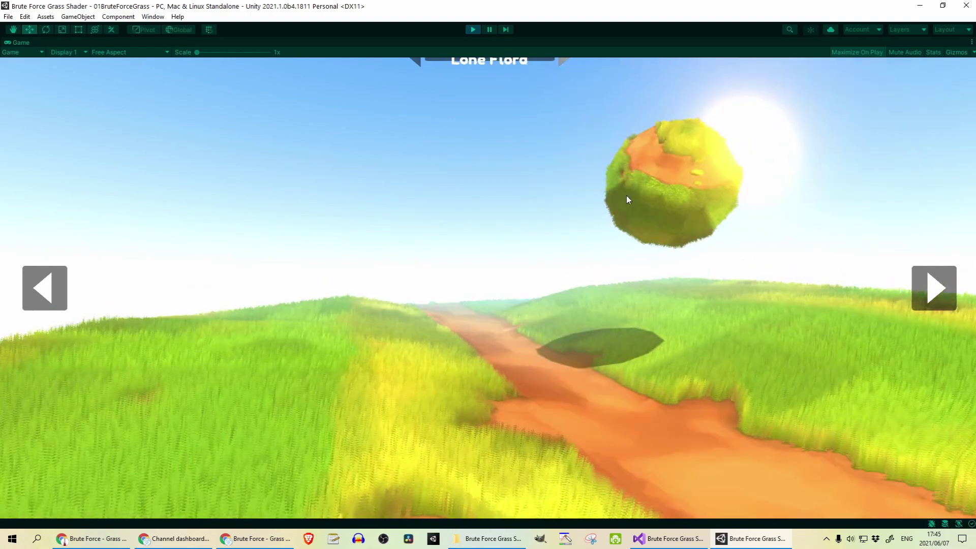
- Move on to the showcase of floating grass spheres and step through it to the Materials display
{"action": "left_click", "coordinate": [921, 295]}
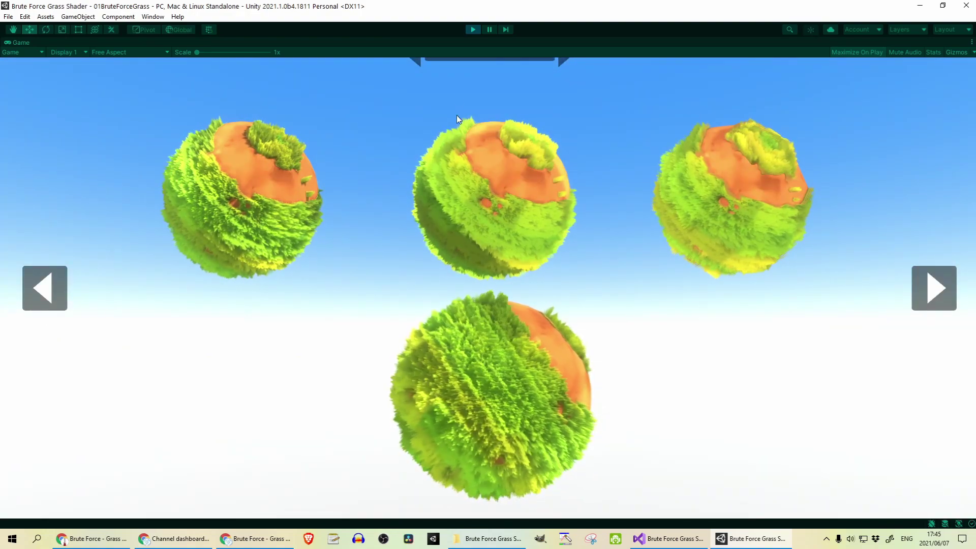
{"action": "left_click", "coordinate": [559, 62]}
{"action": "left_click", "coordinate": [560, 62]}
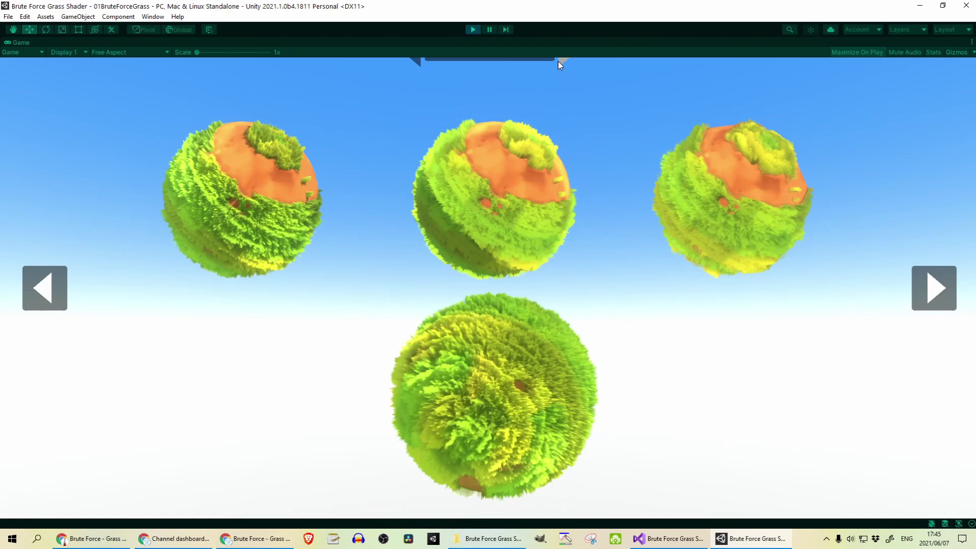
{"action": "left_click", "coordinate": [562, 61]}
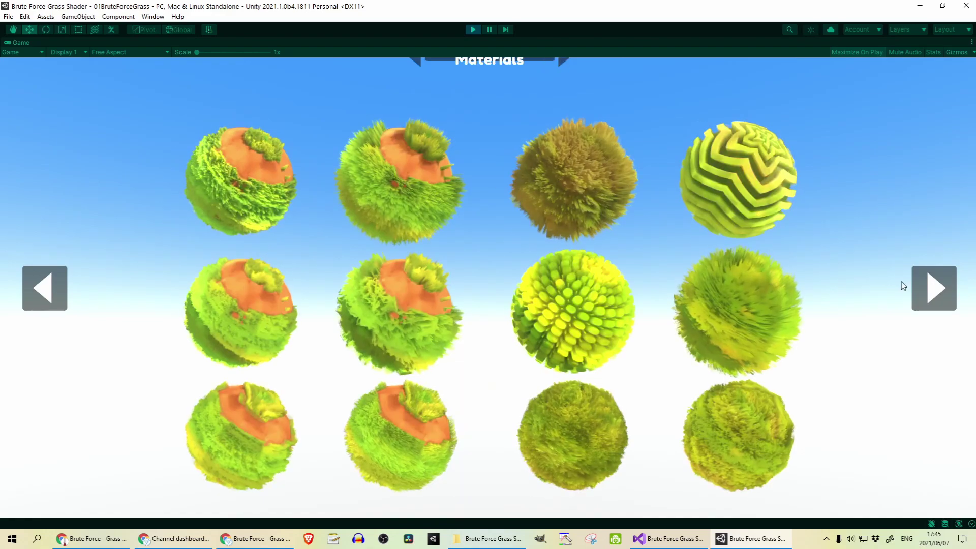
- Go to the next sphere showcase and compare its shader variants, including Lite and Mobile
{"action": "left_click", "coordinate": [942, 305]}
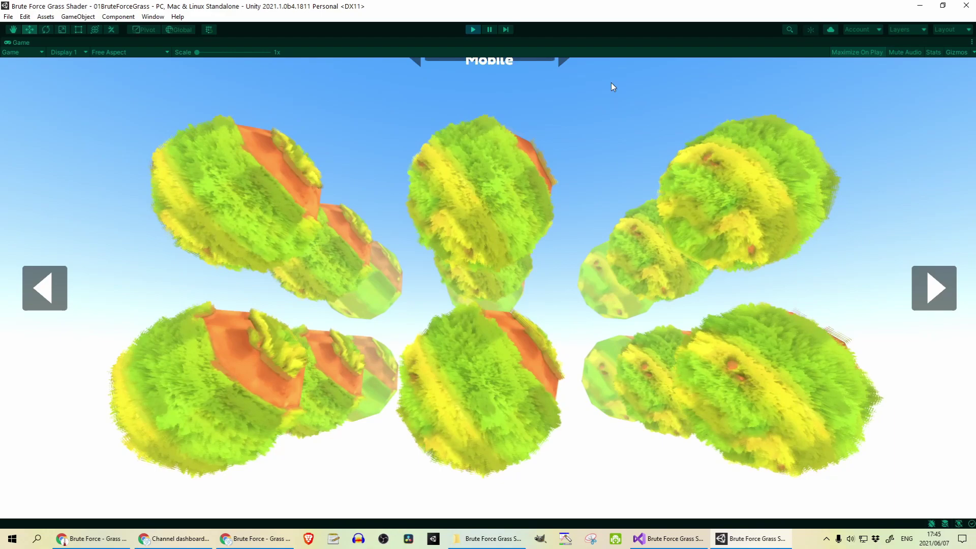
{"action": "left_click", "coordinate": [563, 60]}
{"action": "left_click", "coordinate": [563, 60]}
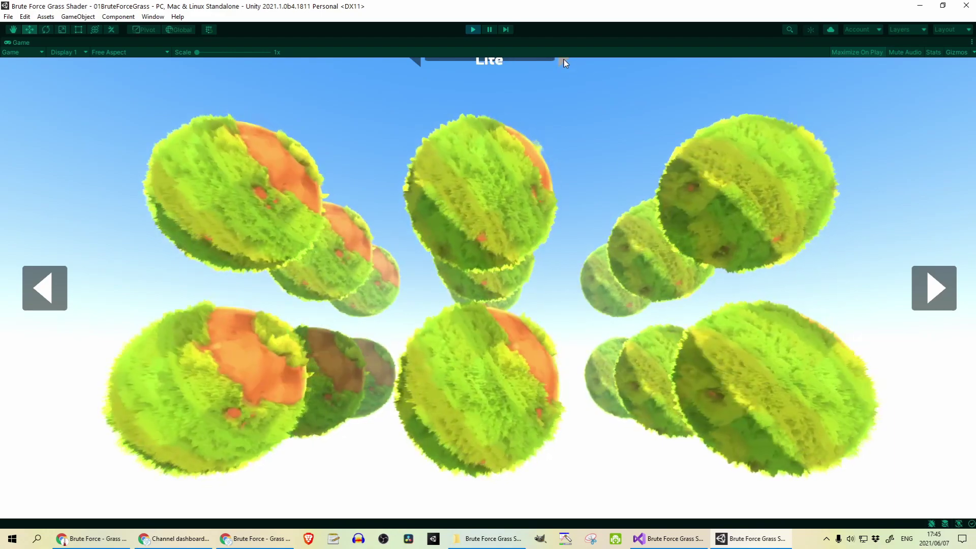
{"action": "left_click", "coordinate": [563, 61]}
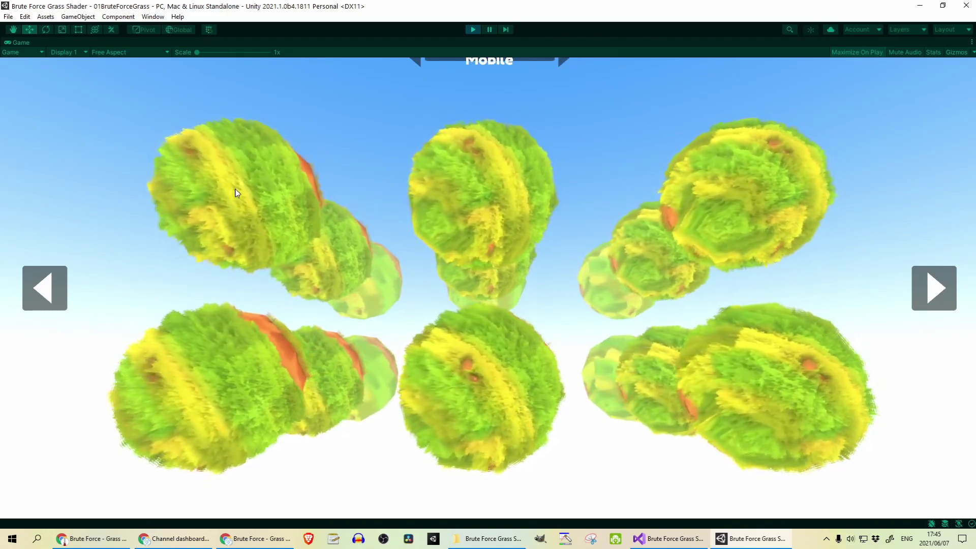
{"action": "left_click", "coordinate": [564, 61]}
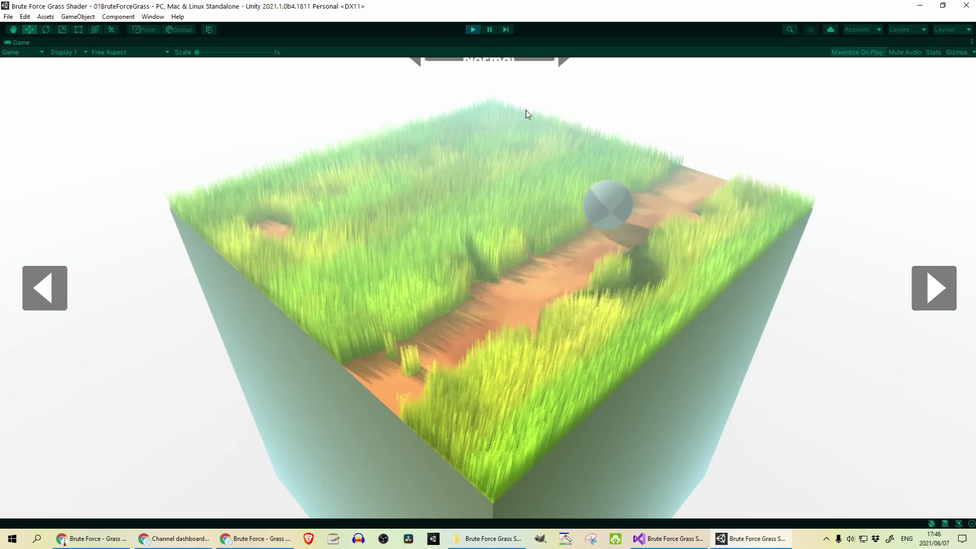
- Cycle the interactive grass cube showcase from Normal through the rainy variant and Meadow Normal
{"action": "left_click", "coordinate": [559, 65]}
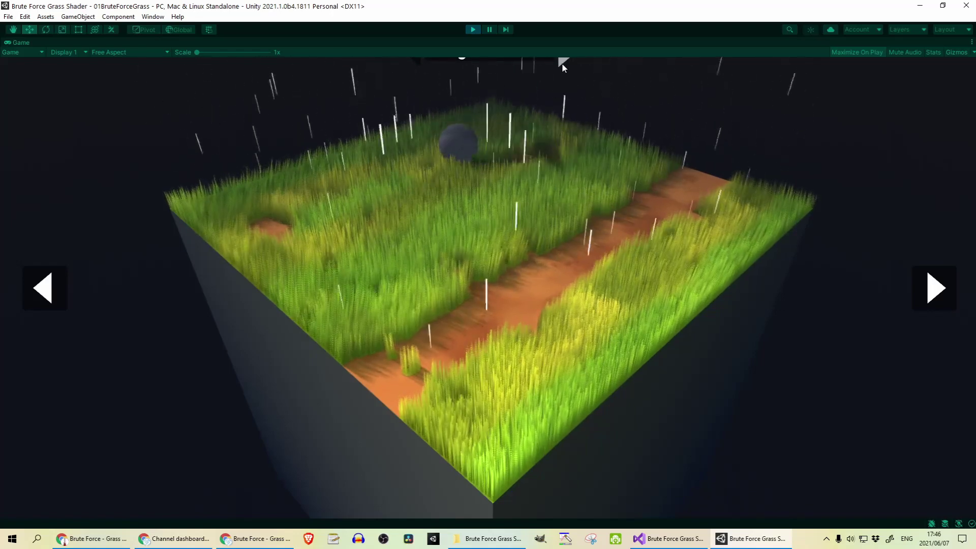
{"action": "left_click", "coordinate": [562, 64]}
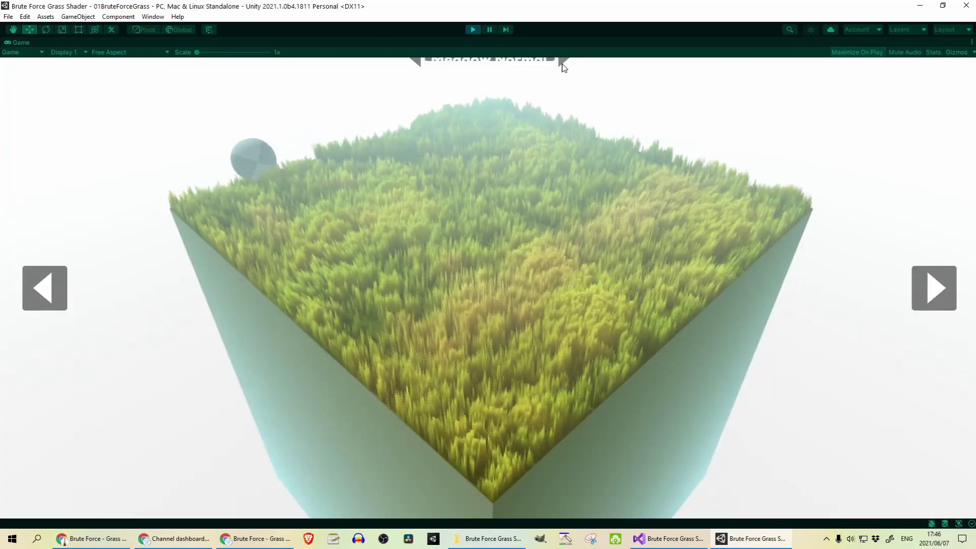
{"action": "left_click", "coordinate": [563, 65]}
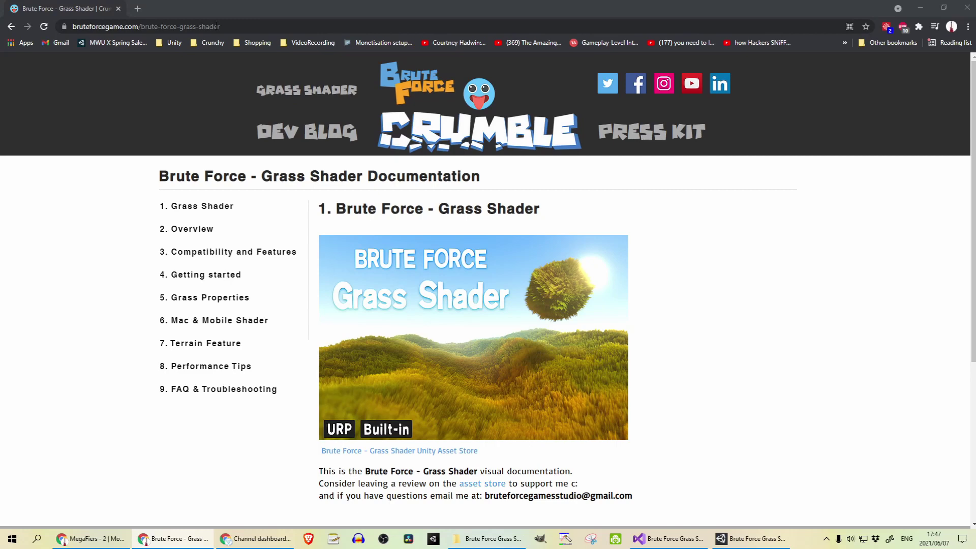
- Review the introduction and the Overview page of the Brute Force Grass Shader online documentation
{"action": "scroll", "coordinate": [656, 191], "scroll_direction": "down", "scroll_amount": 4}
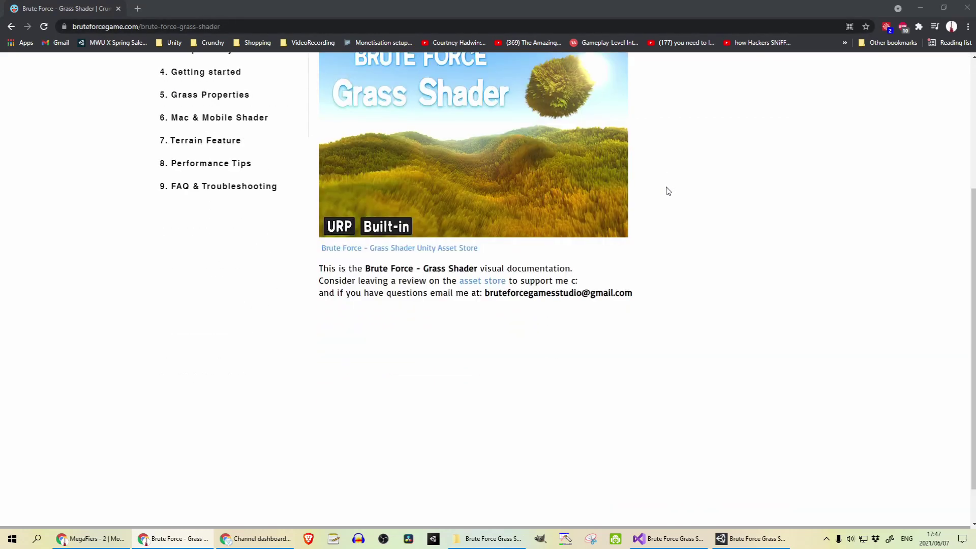
{"action": "scroll", "coordinate": [607, 229], "scroll_direction": "up", "scroll_amount": 4}
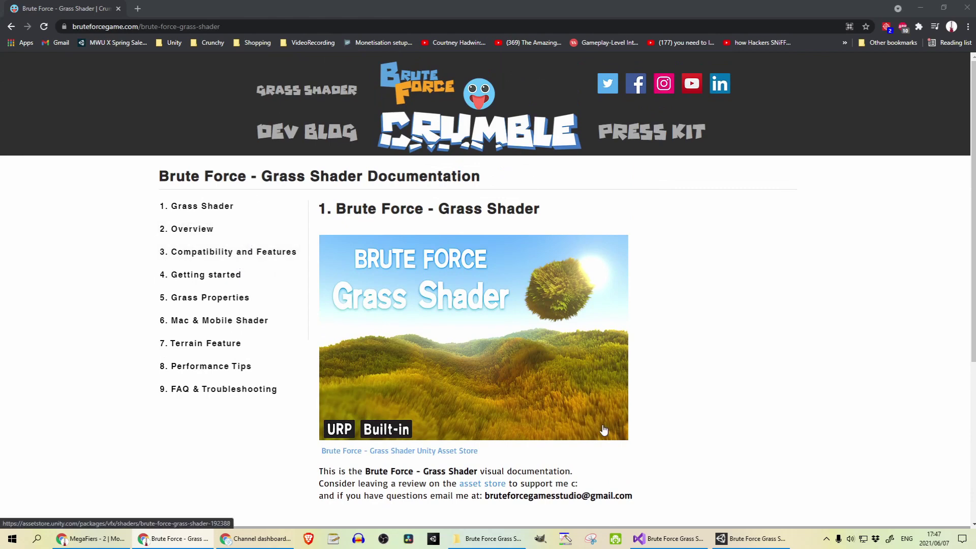
{"action": "left_click", "coordinate": [184, 233]}
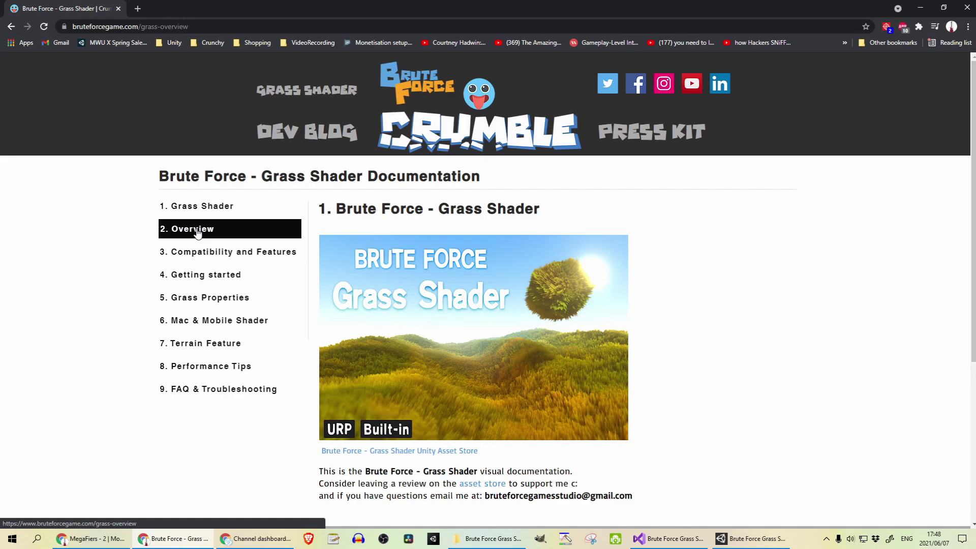
{"action": "scroll", "coordinate": [842, 262], "scroll_direction": "down", "scroll_amount": 12}
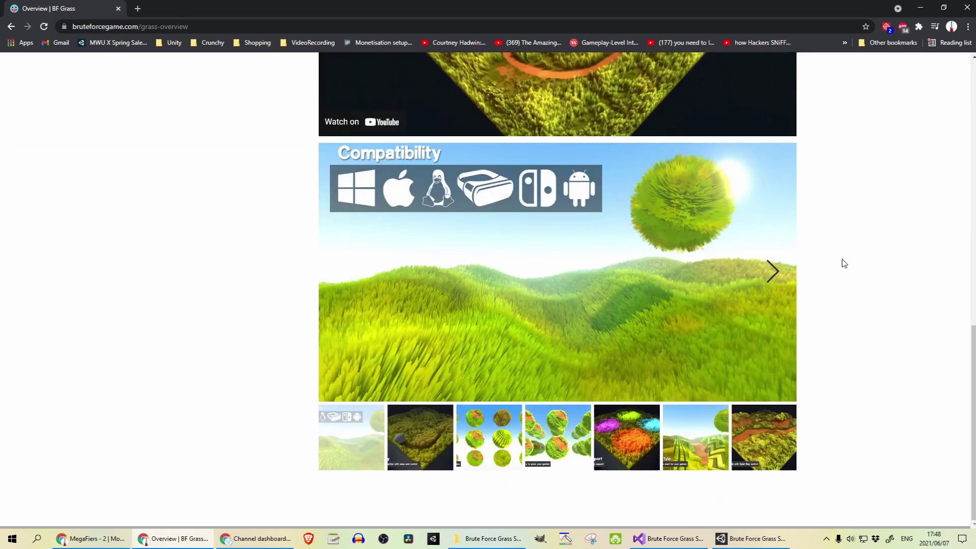
{"action": "scroll", "coordinate": [801, 286], "scroll_direction": "up", "scroll_amount": 15}
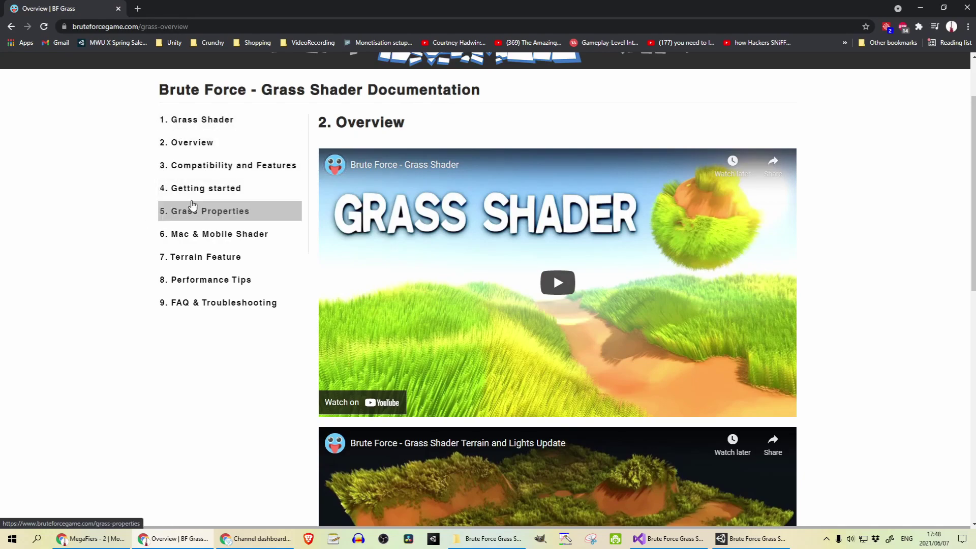
- Open the documentation's Getting started page and examine its sections on importing, Camera Effect and Particle System
{"action": "left_click", "coordinate": [193, 189]}
{"action": "scroll", "coordinate": [420, 227], "scroll_direction": "down", "scroll_amount": 10}
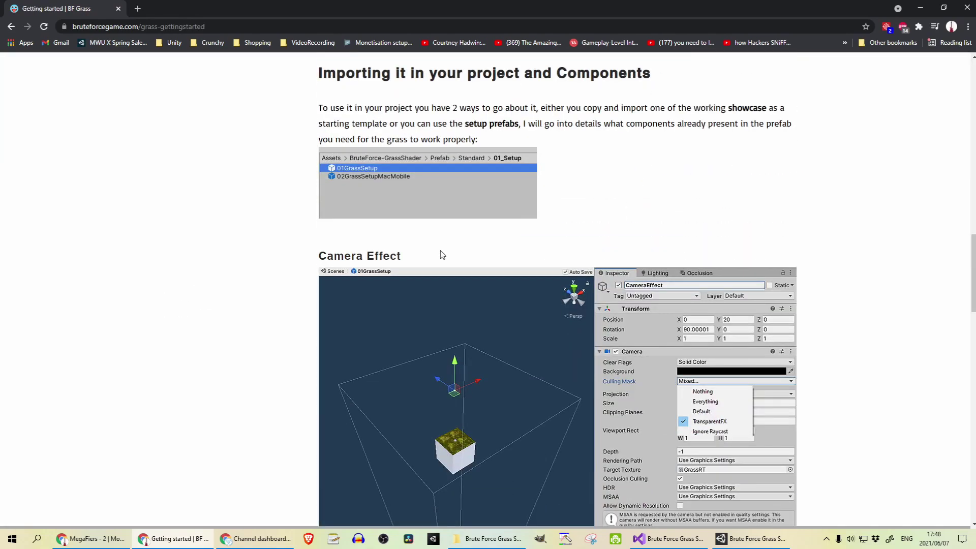
{"action": "scroll", "coordinate": [442, 254], "scroll_direction": "down", "scroll_amount": 20}
{"action": "scroll", "coordinate": [564, 311], "scroll_direction": "up", "scroll_amount": 6}
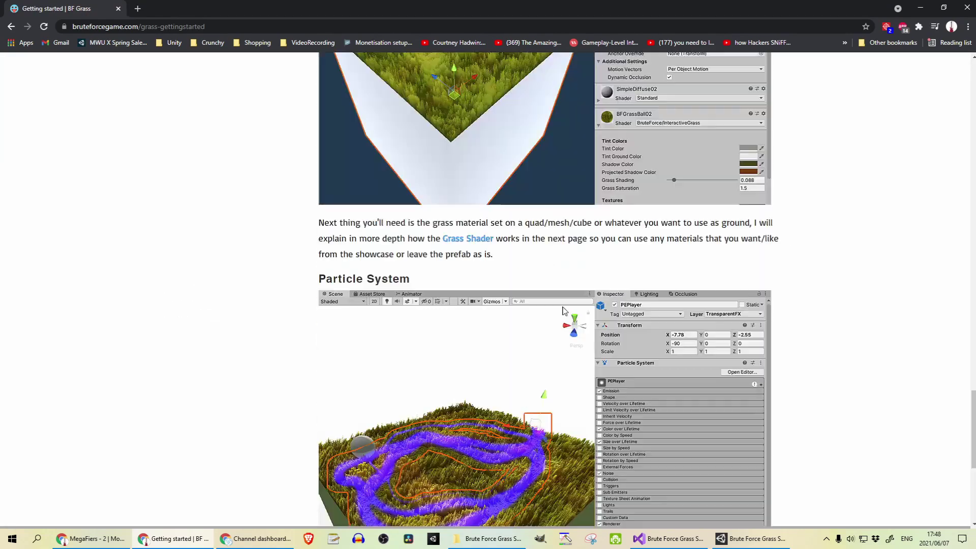
{"action": "scroll", "coordinate": [564, 311], "scroll_direction": "up", "scroll_amount": 20}
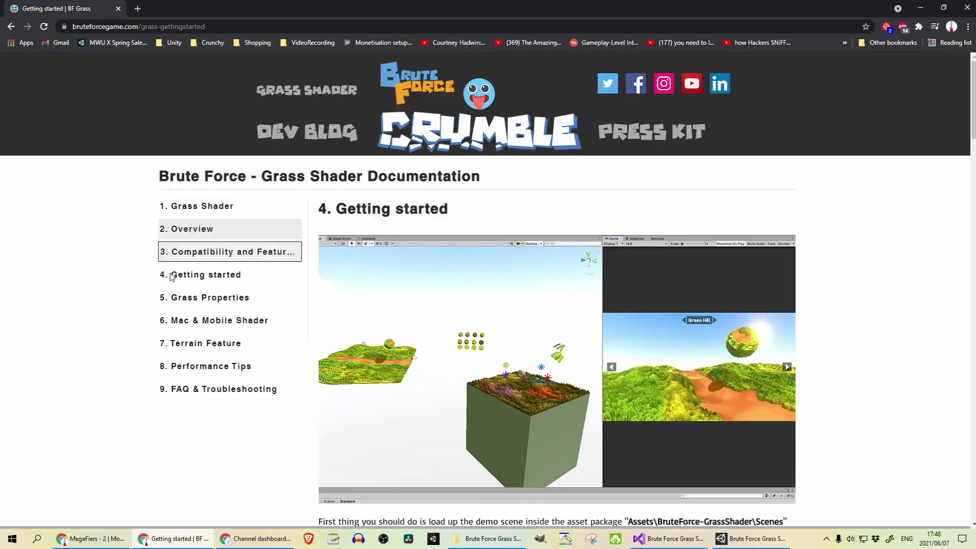
- Review the documentation's Grass Properties page and its Mac & Mobile Shader page
{"action": "left_click", "coordinate": [230, 300]}
{"action": "scroll", "coordinate": [666, 300], "scroll_direction": "down", "scroll_amount": 14}
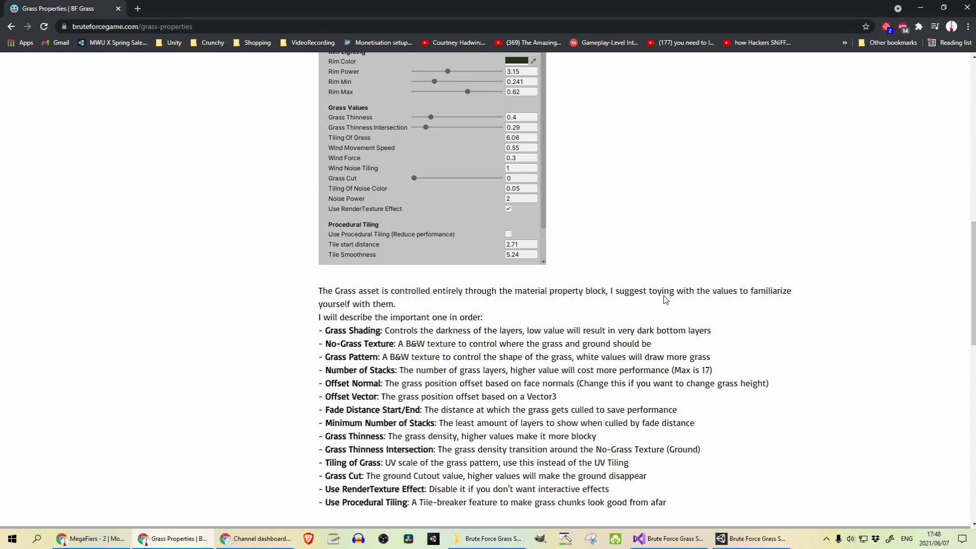
{"action": "scroll", "coordinate": [681, 305], "scroll_direction": "up", "scroll_amount": 14}
{"action": "left_click", "coordinate": [225, 327]}
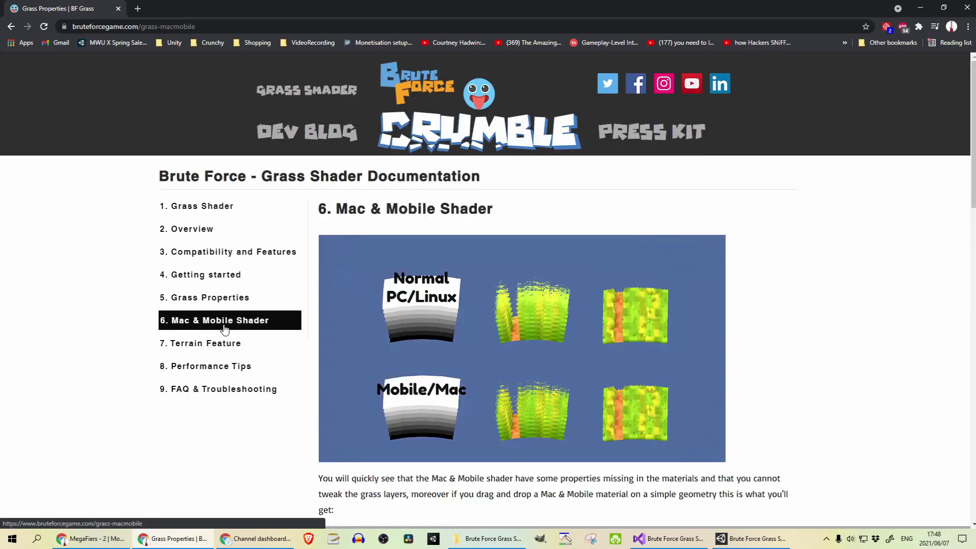
{"action": "scroll", "coordinate": [574, 289], "scroll_direction": "down", "scroll_amount": 6}
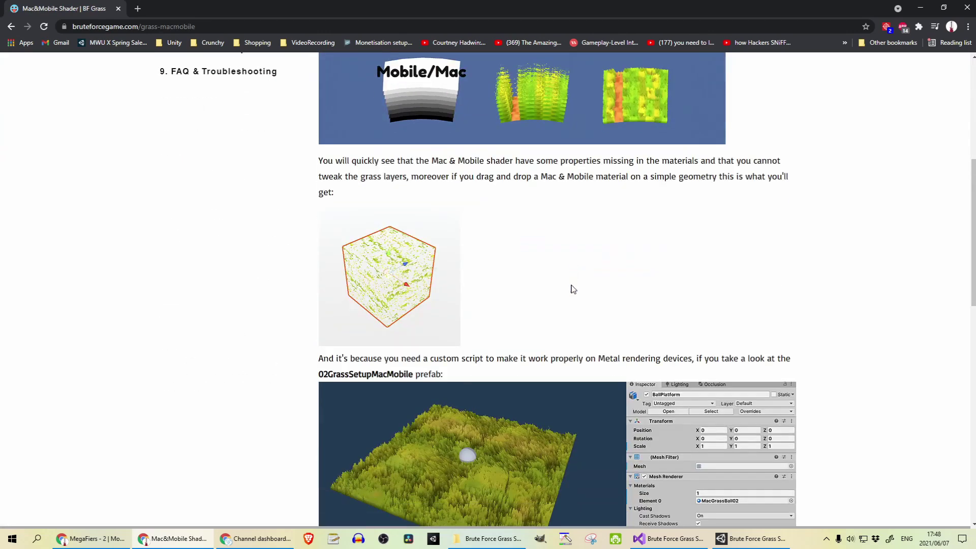
{"action": "scroll", "coordinate": [574, 290], "scroll_direction": "up", "scroll_amount": 6}
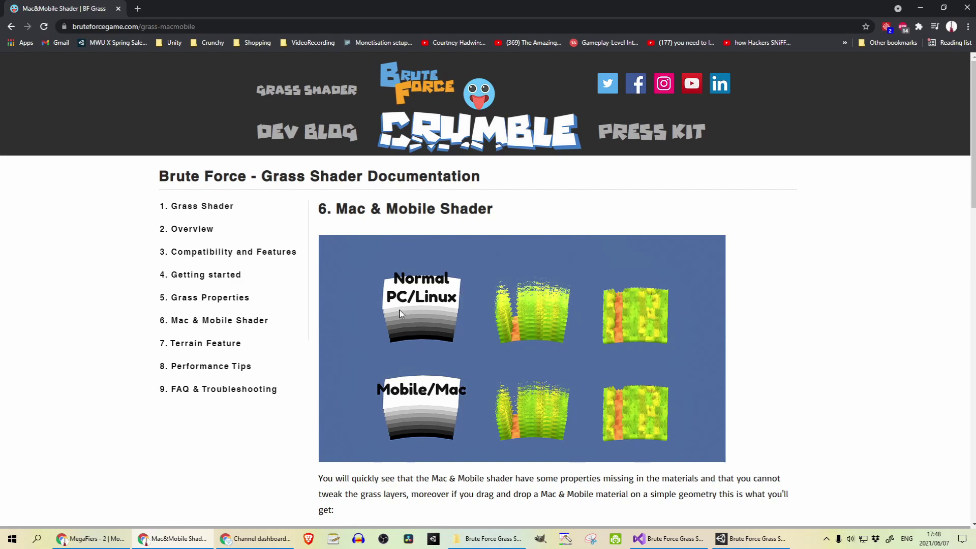
- Examine the documentation's Terrain Feature page, including the template scene location and the terrain layer setup
{"action": "left_click", "coordinate": [219, 344]}
{"action": "scroll", "coordinate": [482, 339], "scroll_direction": "down", "scroll_amount": 2}
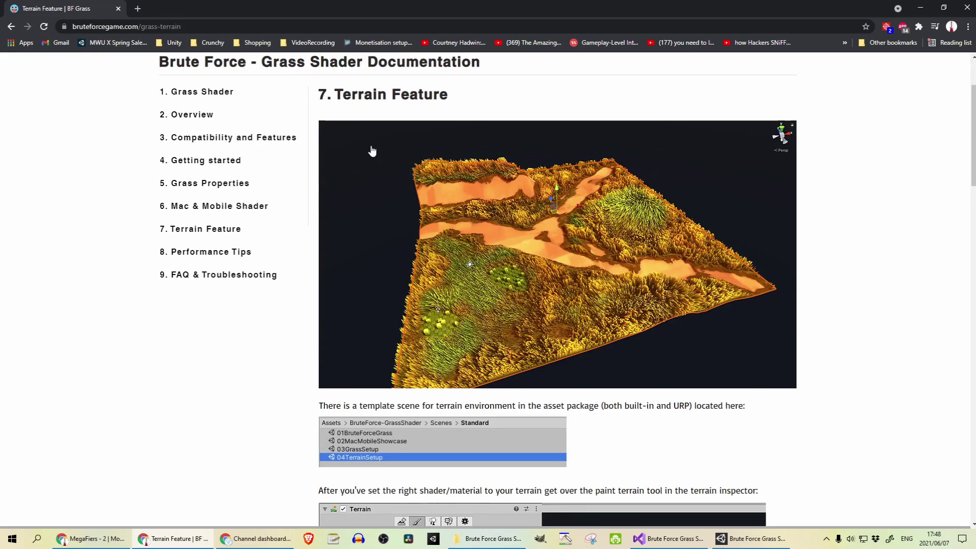
{"action": "scroll", "coordinate": [556, 257], "scroll_direction": "down", "scroll_amount": 6}
{"action": "scroll", "coordinate": [557, 257], "scroll_direction": "down", "scroll_amount": 5}
{"action": "scroll", "coordinate": [319, 128], "scroll_direction": "up", "scroll_amount": 15}
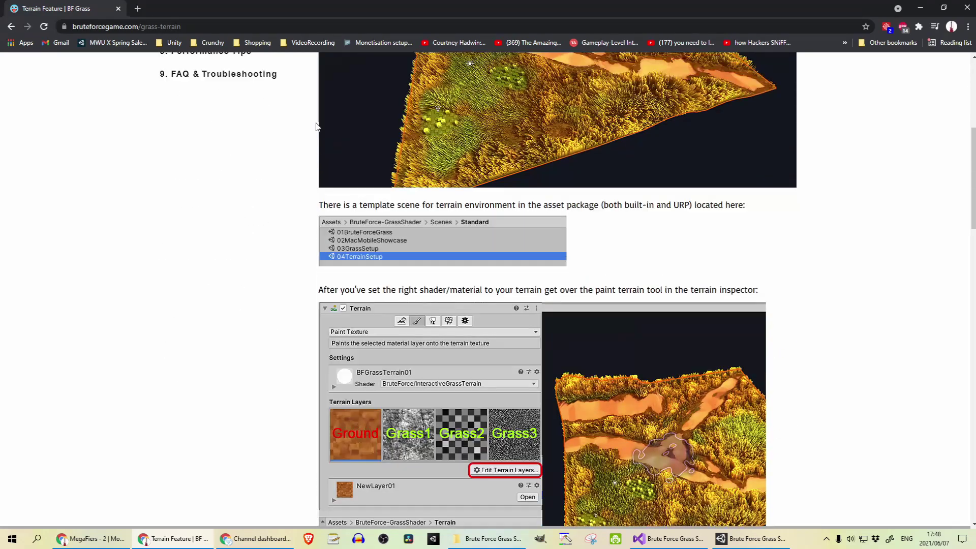
- Review the documentation's Performance Tips page and its FAQ & Troubleshooting page
{"action": "left_click", "coordinate": [207, 356]}
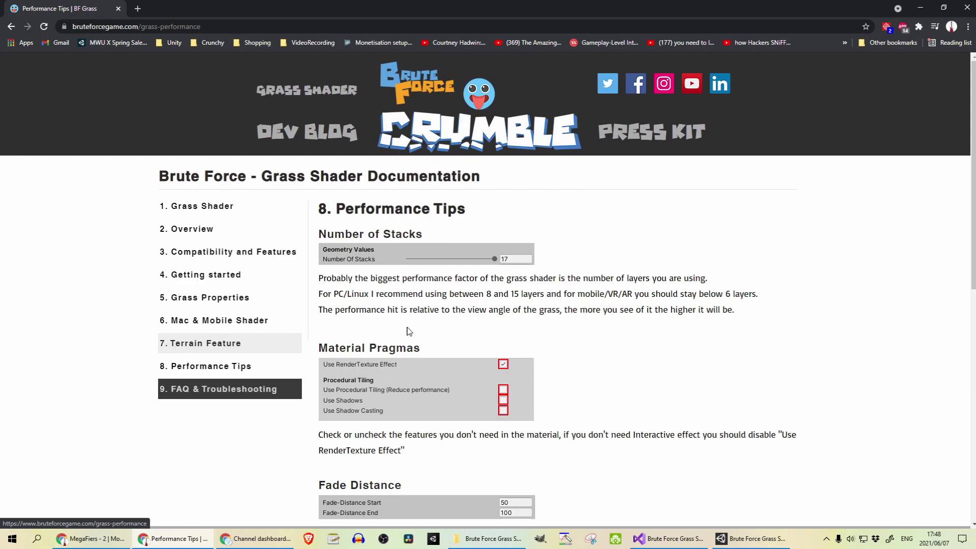
{"action": "scroll", "coordinate": [532, 305], "scroll_direction": "down", "scroll_amount": 4}
{"action": "left_click", "coordinate": [230, 161]}
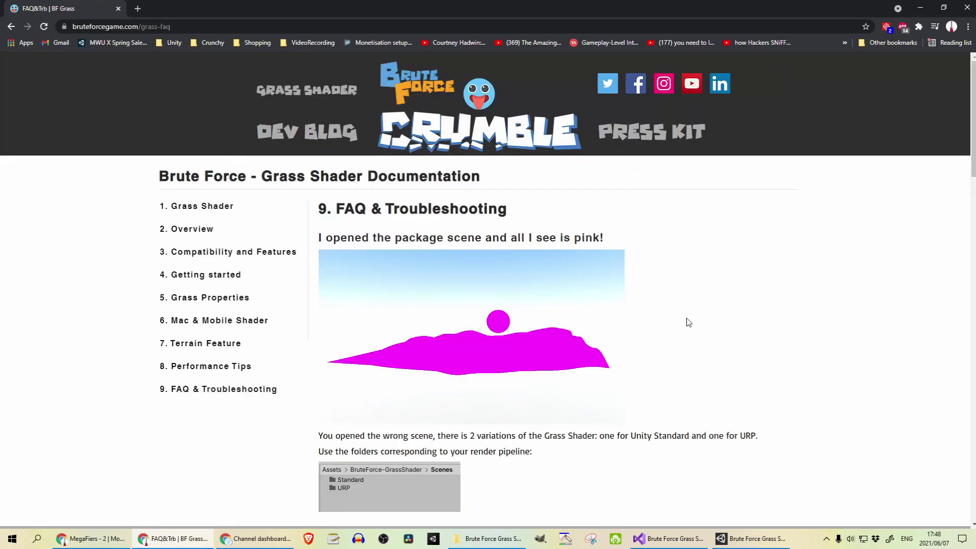
{"action": "scroll", "coordinate": [697, 300], "scroll_direction": "down", "scroll_amount": 12}
{"action": "scroll", "coordinate": [726, 303], "scroll_direction": "up", "scroll_amount": 8}
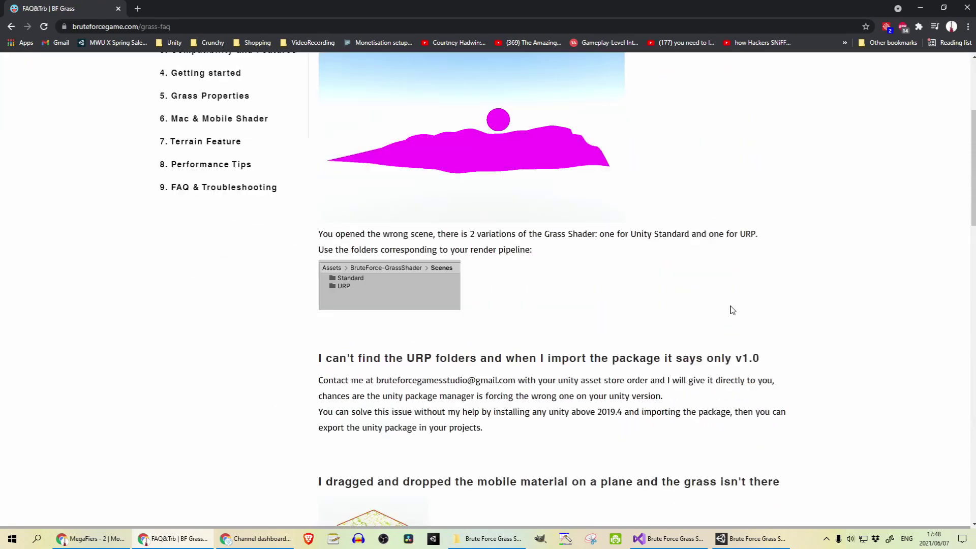
{"action": "scroll", "coordinate": [732, 310], "scroll_direction": "up", "scroll_amount": 4}
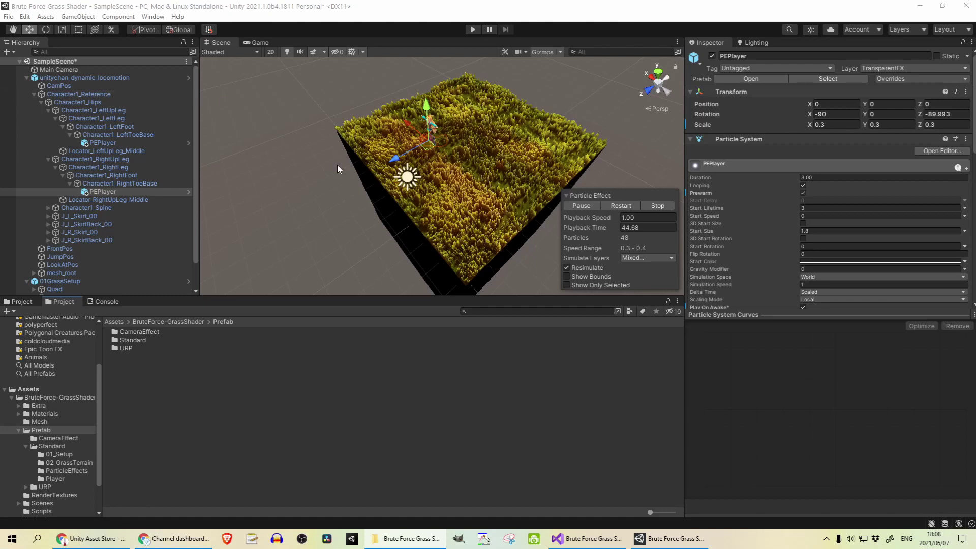
- Browse the BruteForce-GrassShader Standard prefabs and open the 01_Setup folder
{"action": "scroll", "coordinate": [142, 209], "scroll_direction": "down", "scroll_amount": 3}
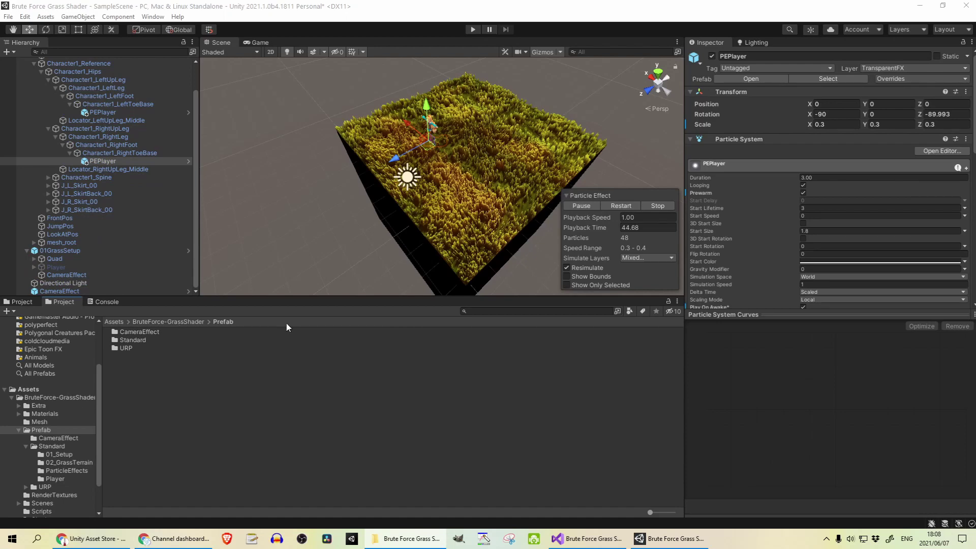
{"action": "left_click", "coordinate": [152, 347]}
{"action": "left_click", "coordinate": [157, 340]}
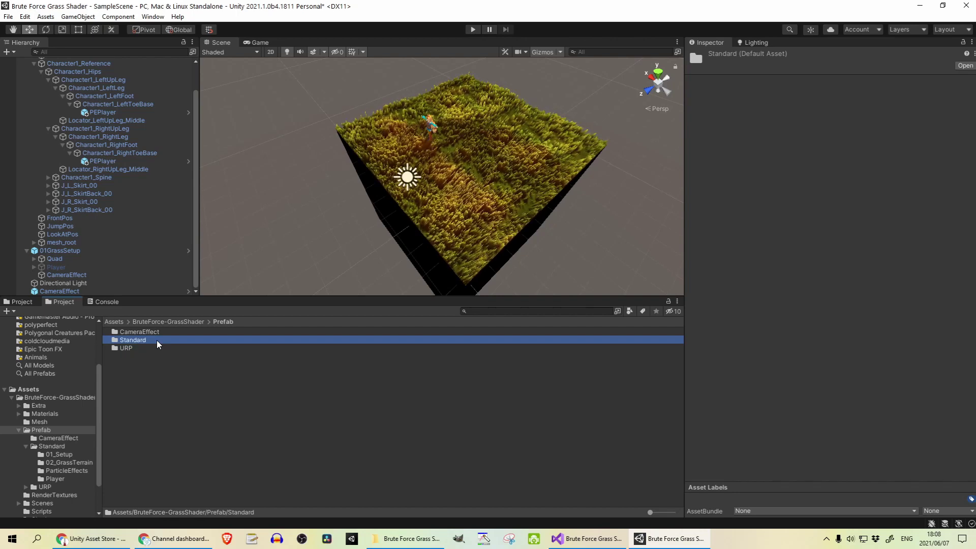
{"action": "double_click", "coordinate": [157, 340]}
{"action": "left_click", "coordinate": [171, 329]}
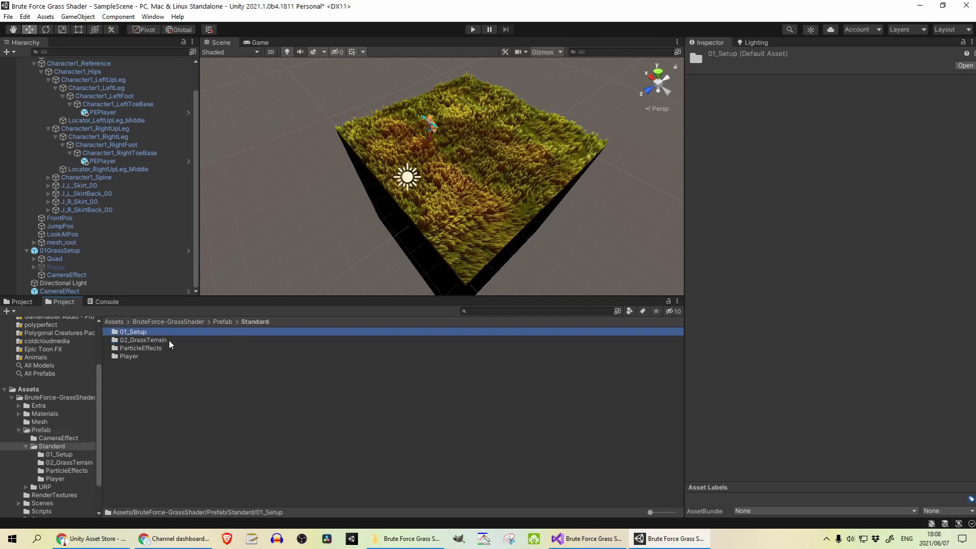
{"action": "double_click", "coordinate": [152, 332]}
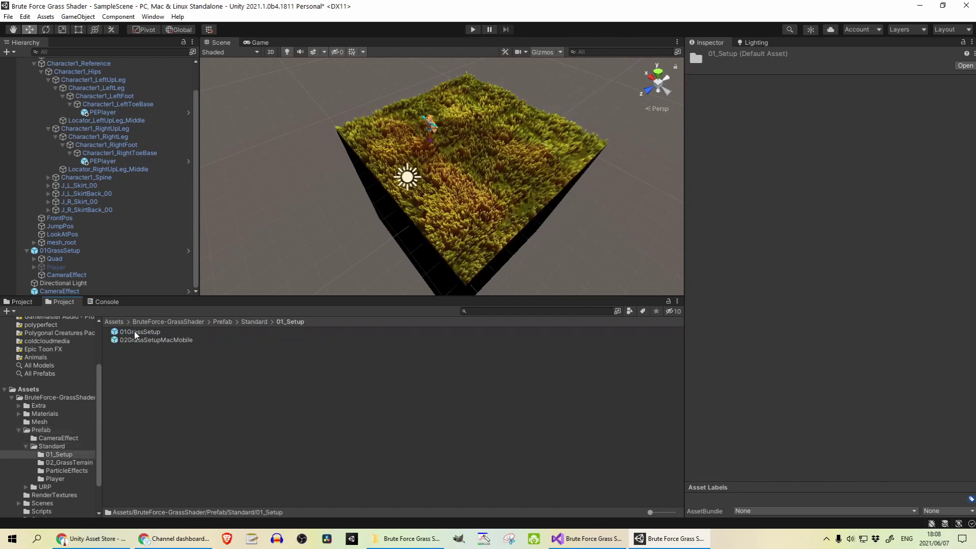
- Try out a second 01GrassSetup prefab beside the existing grass block, and delete that instance from the scene
{"action": "left_click_drag", "start_coordinate": [124, 332], "coordinate": [253, 176]}
{"action": "scroll", "coordinate": [461, 133], "scroll_direction": "down", "scroll_amount": 10}
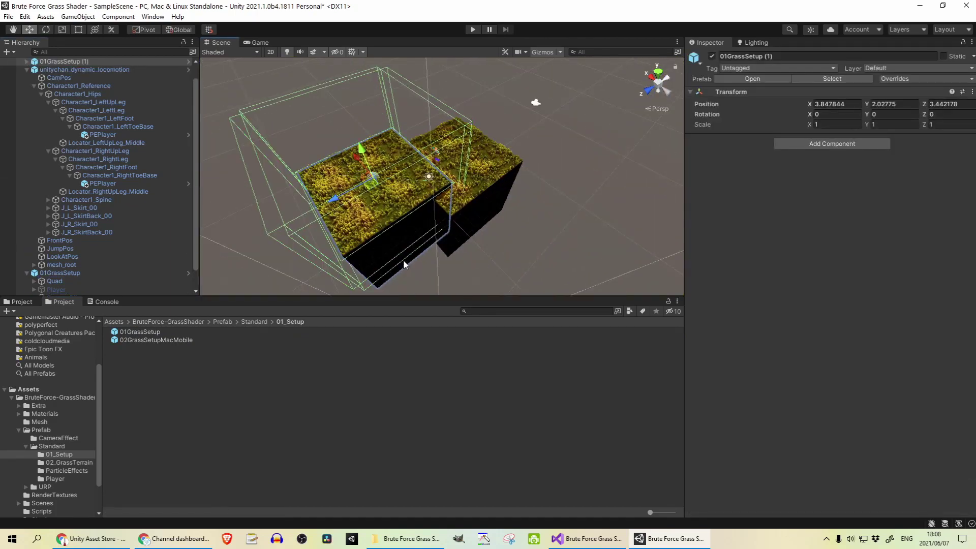
{"action": "scroll", "coordinate": [77, 182], "scroll_direction": "down", "scroll_amount": 1}
{"action": "scroll", "coordinate": [231, 160], "scroll_direction": "up", "scroll_amount": 3}
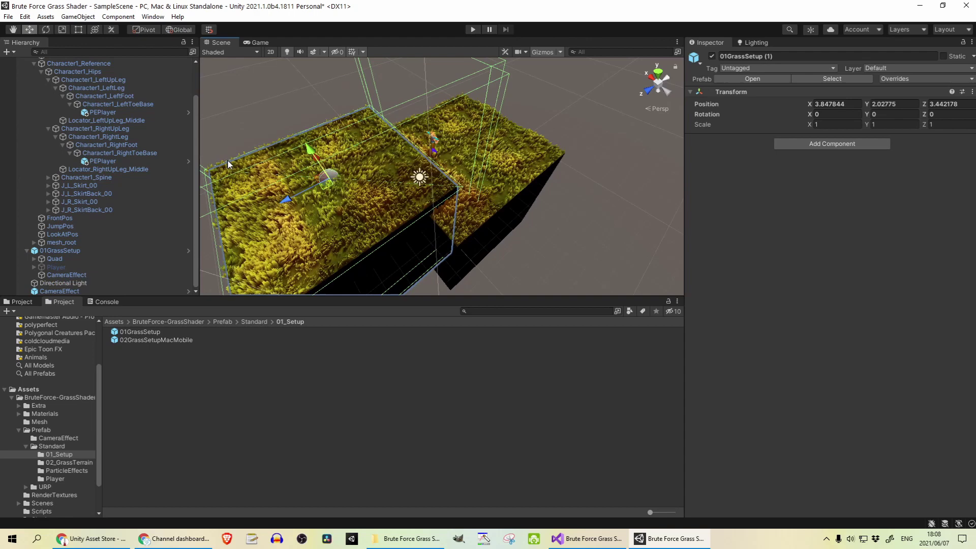
{"action": "scroll", "coordinate": [228, 160], "scroll_direction": "down", "scroll_amount": 3}
{"action": "scroll", "coordinate": [205, 222], "scroll_direction": "down", "scroll_amount": 2}
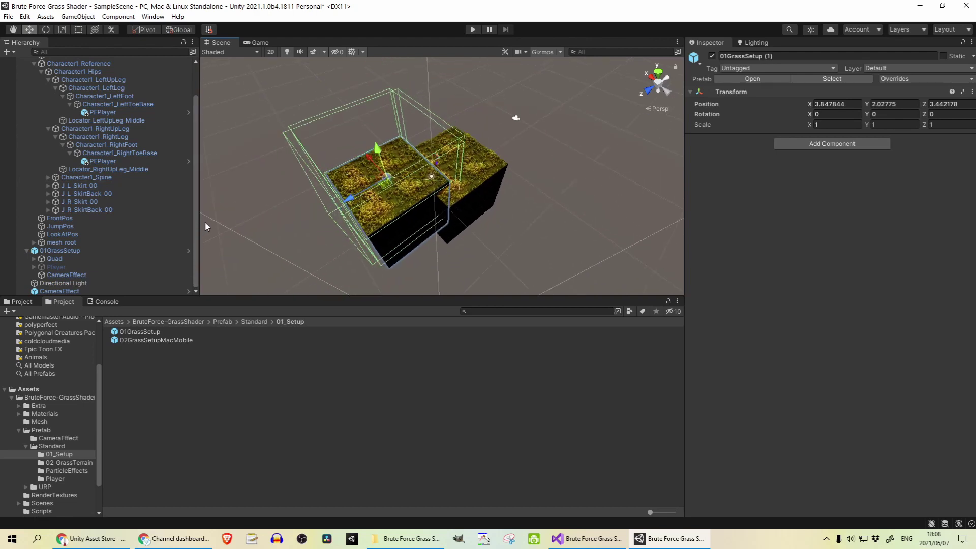
{"action": "left_click_drag", "start_coordinate": [417, 279], "coordinate": [262, 155]}
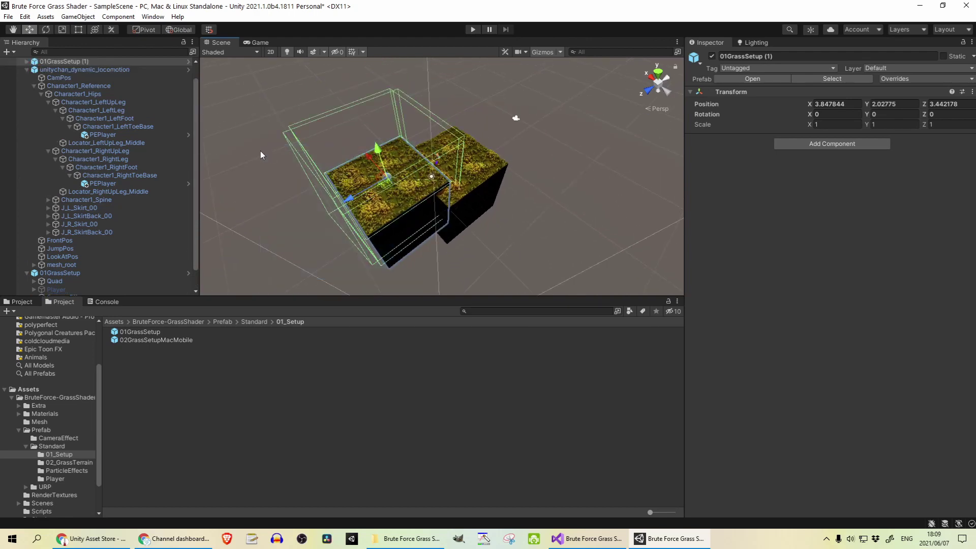
{"action": "key", "text": "Delete"}
{"action": "scroll", "coordinate": [487, 177], "scroll_direction": "up", "scroll_amount": 4}
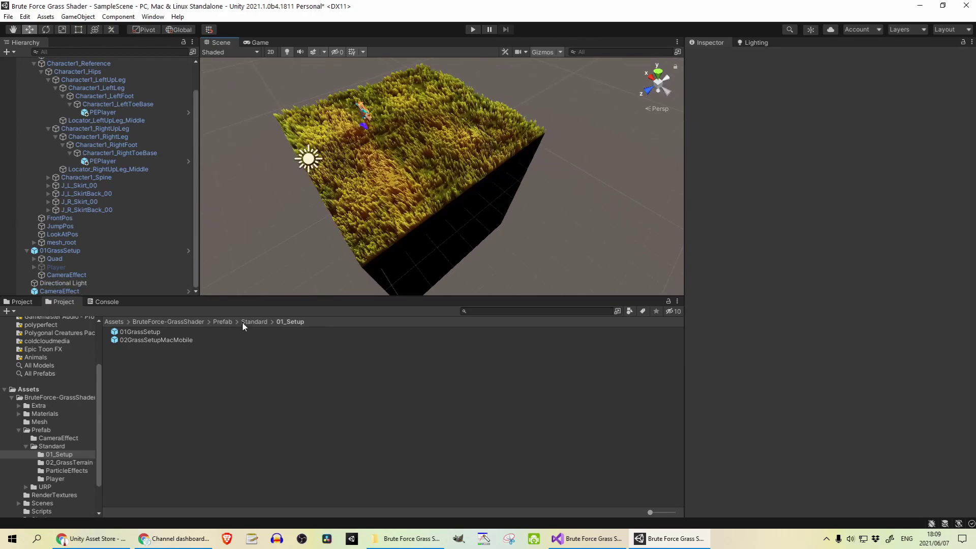
- Try out the TerrainGrassExample01 prefab from the 02_GrassTerrain folder in the scene, and delete the instance
{"action": "left_click", "coordinate": [242, 322]}
{"action": "double_click", "coordinate": [157, 340]}
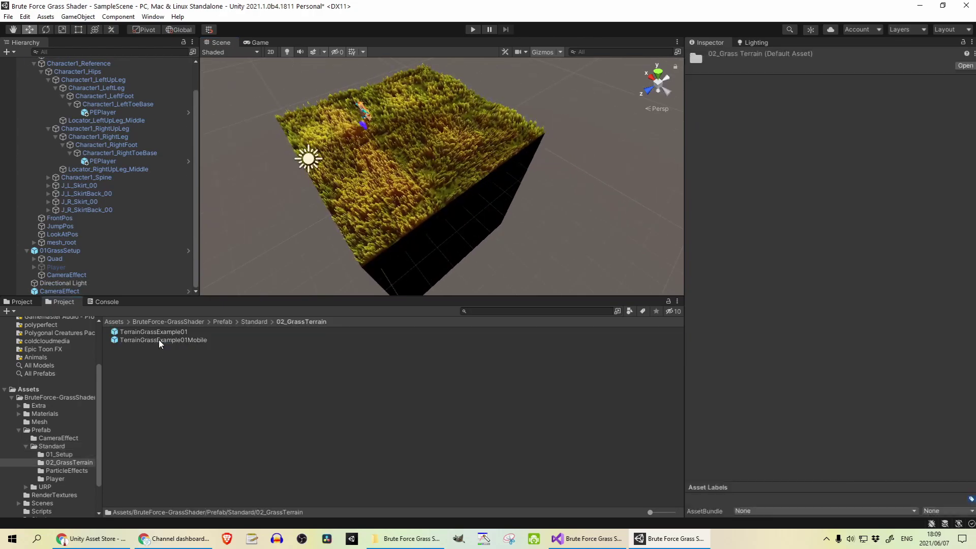
{"action": "left_click_drag", "start_coordinate": [164, 333], "coordinate": [385, 120]}
{"action": "middle_click_drag", "start_coordinate": [386, 120], "coordinate": [356, 72]}
{"action": "scroll", "coordinate": [409, 99], "scroll_direction": "up", "scroll_amount": 3}
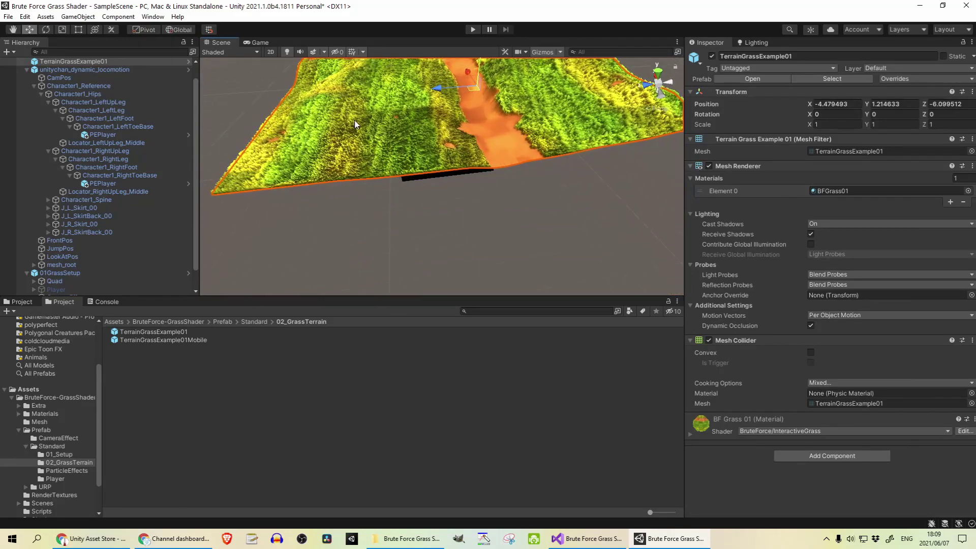
{"action": "middle_click_drag", "start_coordinate": [382, 165], "coordinate": [412, 241]}
{"action": "key", "text": "Delete"}
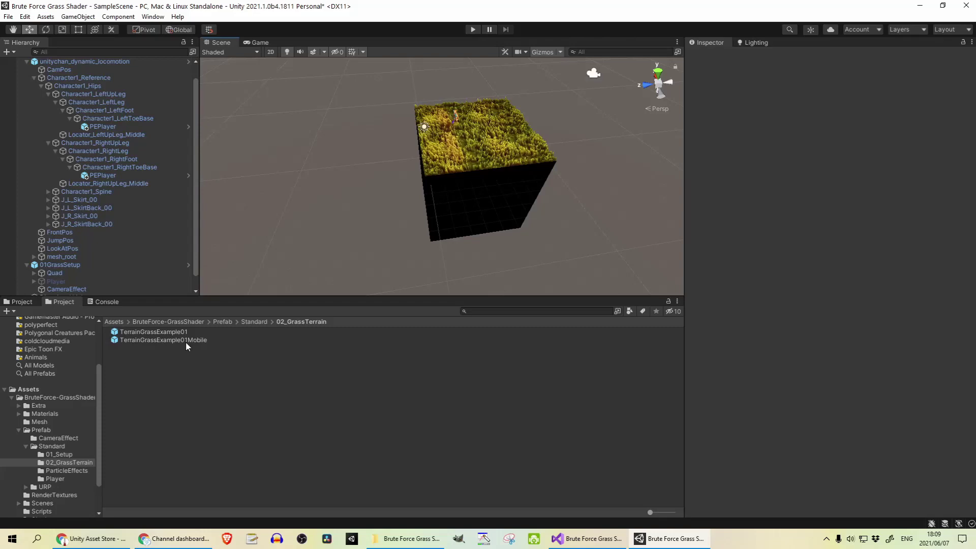
- Open the Standard ParticleEffects prefab folder and inspect the PEPlayer prefab's settings
{"action": "double_click", "coordinate": [157, 347]}
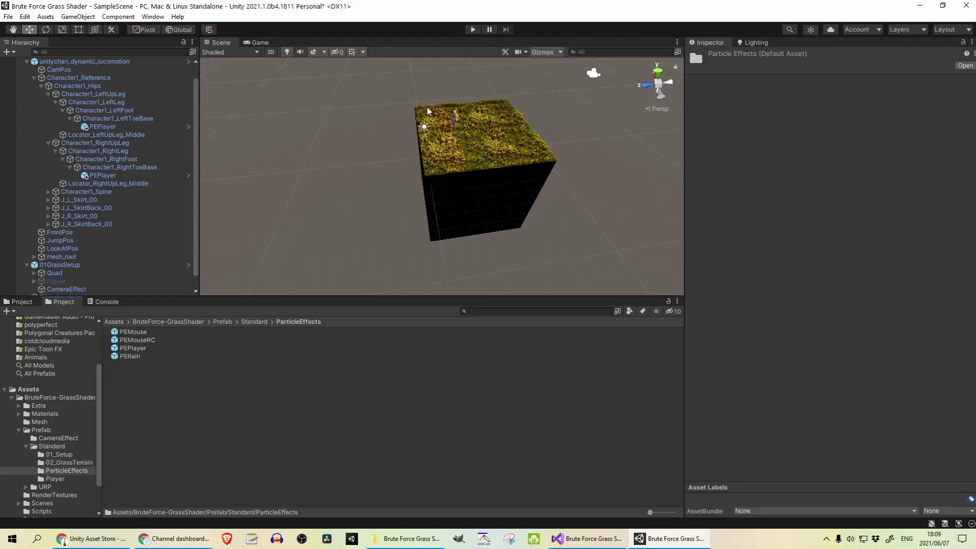
{"action": "scroll", "coordinate": [427, 111], "scroll_direction": "up", "scroll_amount": 10}
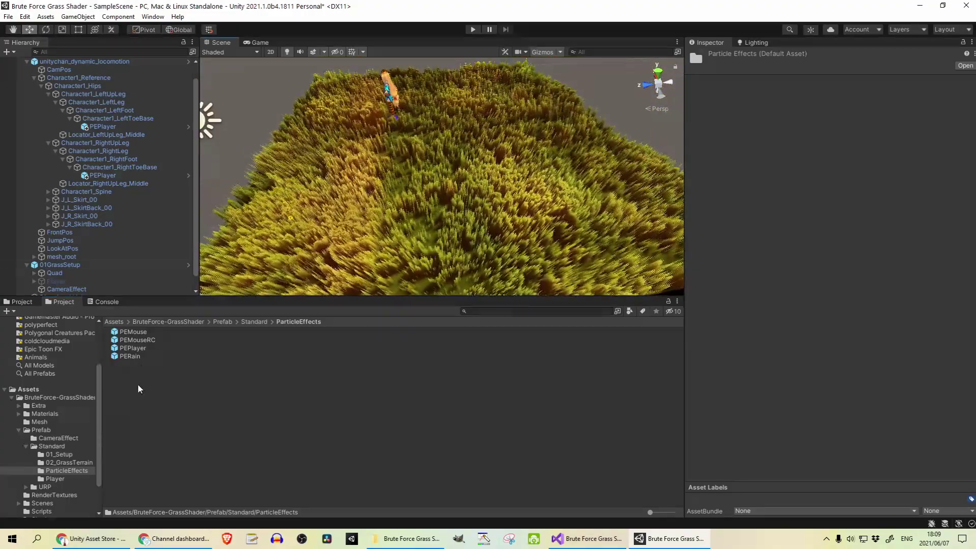
{"action": "left_click", "coordinate": [143, 350]}
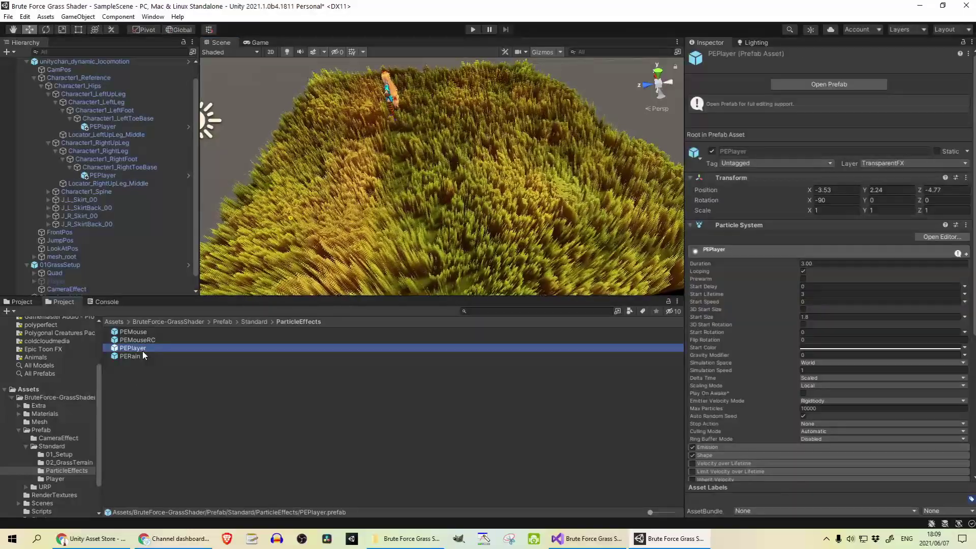
- Open the CameraEffect prefab folder, inspect the CameraEffect prefab's settings, and select its instance in the scene
{"action": "left_click", "coordinate": [250, 323]}
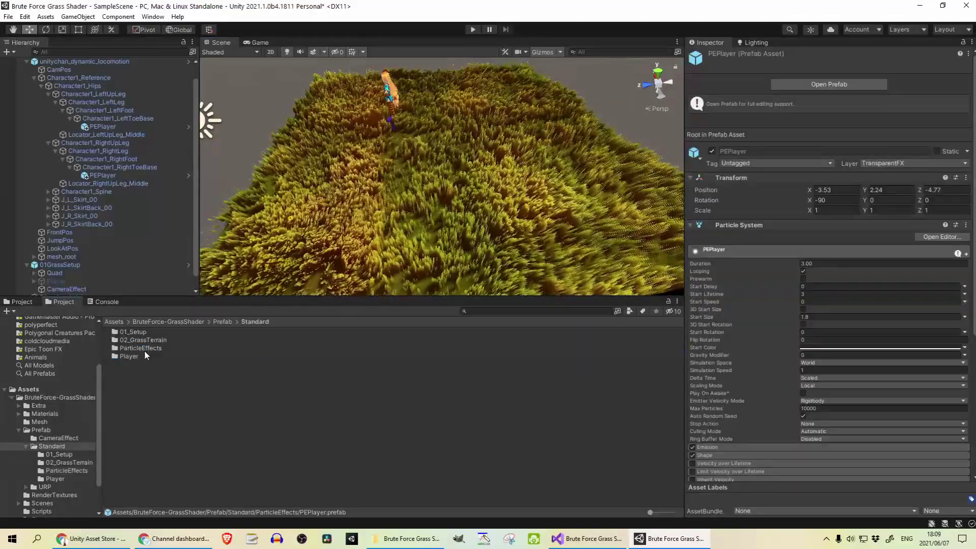
{"action": "left_click", "coordinate": [227, 321]}
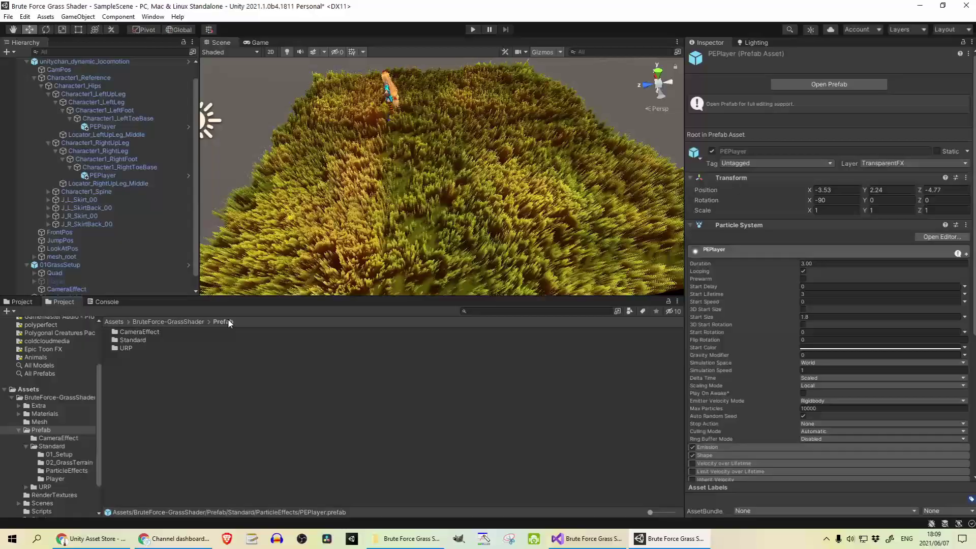
{"action": "double_click", "coordinate": [163, 331]}
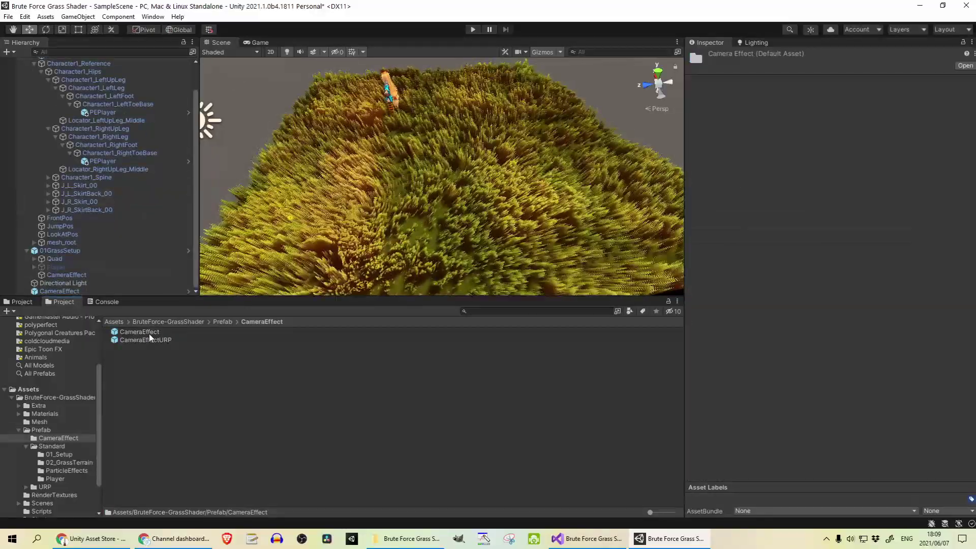
{"action": "left_click", "coordinate": [150, 334]}
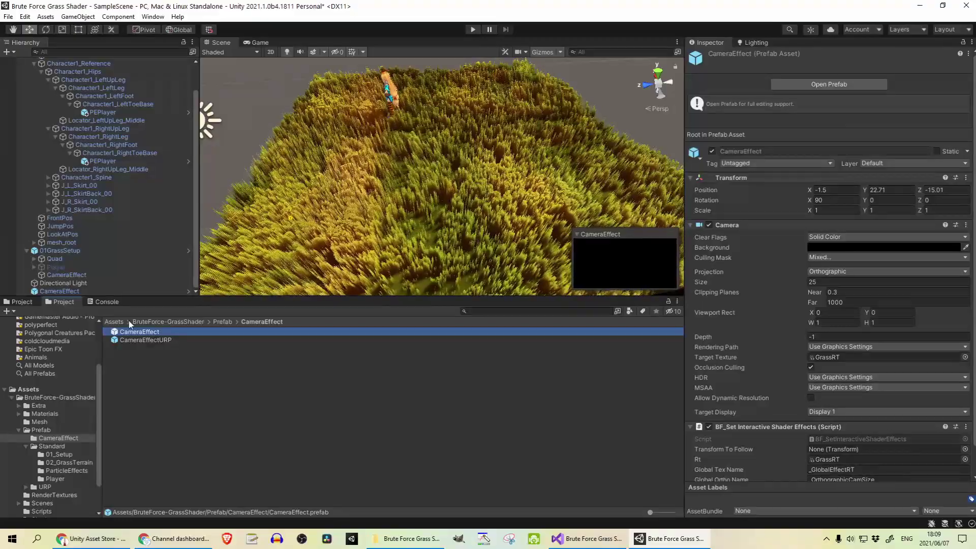
{"action": "left_click", "coordinate": [85, 284]}
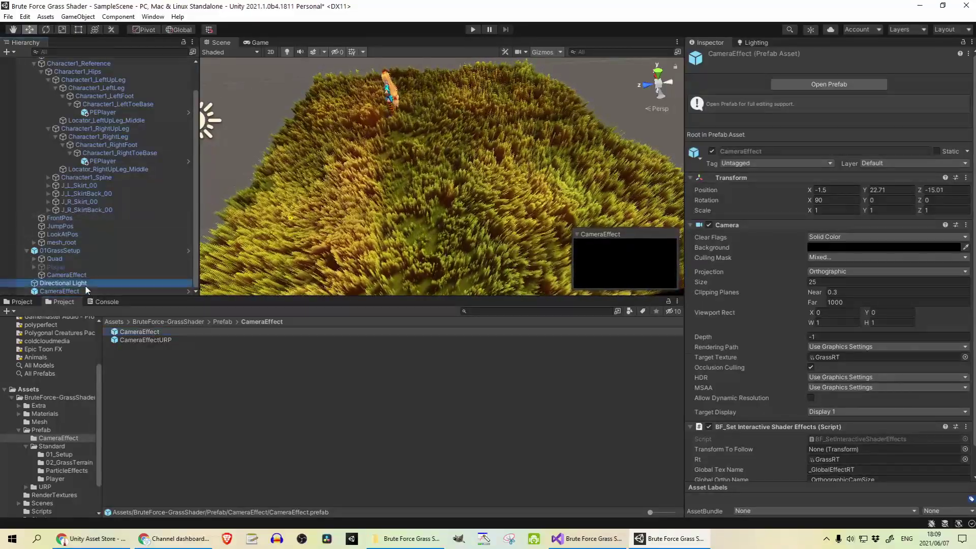
{"action": "left_click", "coordinate": [81, 290]}
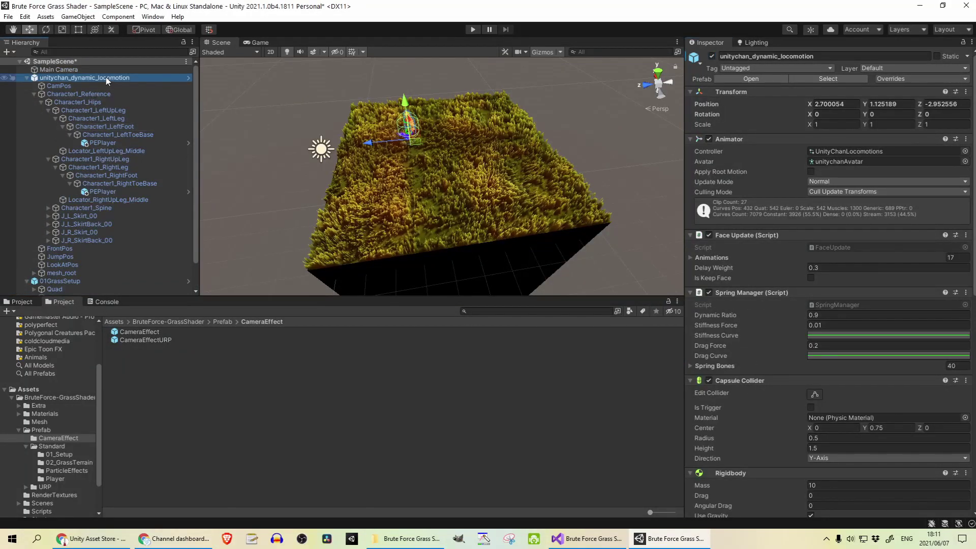
- Deactivate the unitychan_dynamic_locomotion character and activate the Player sphere inside 01GrassSetup
{"action": "left_click", "coordinate": [712, 56]}
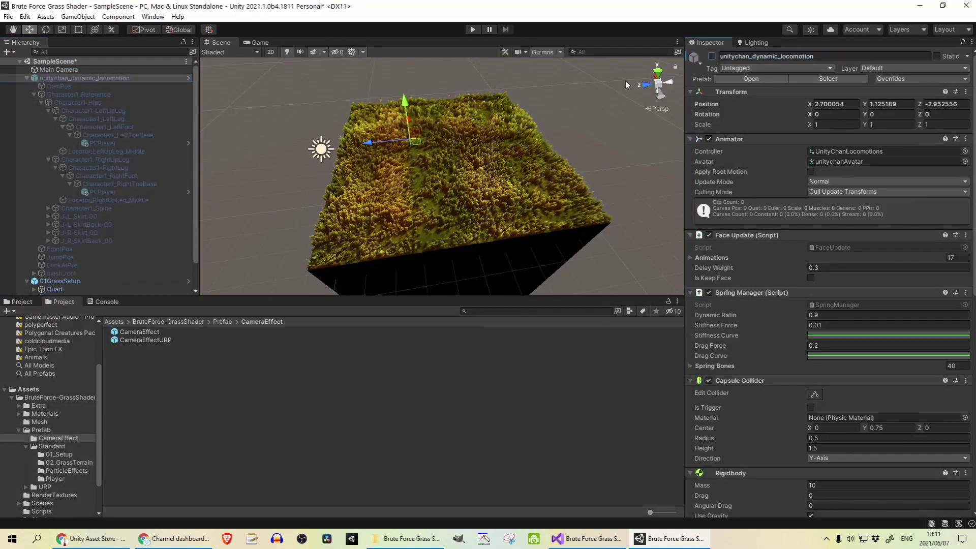
{"action": "scroll", "coordinate": [153, 157], "scroll_direction": "down", "scroll_amount": 3}
{"action": "left_click", "coordinate": [148, 250]}
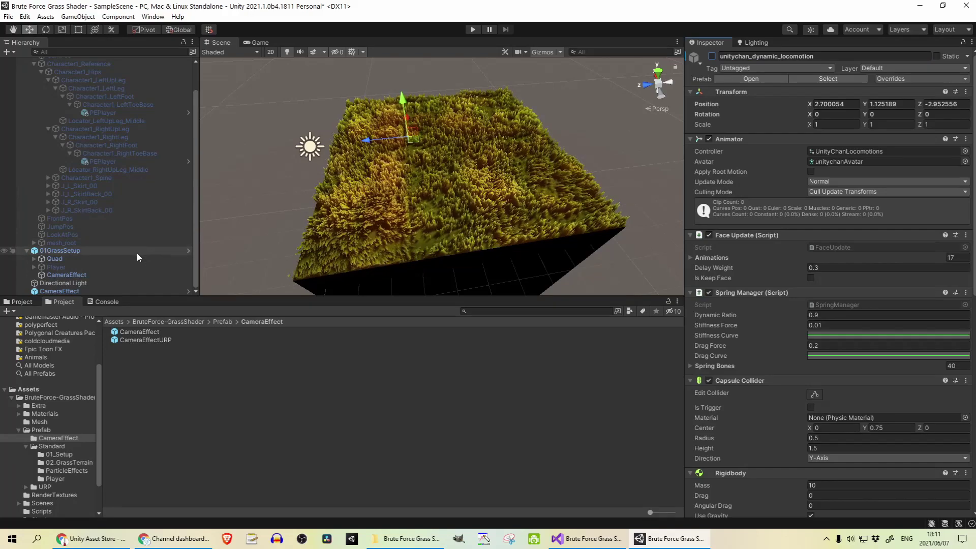
{"action": "left_click", "coordinate": [99, 267]}
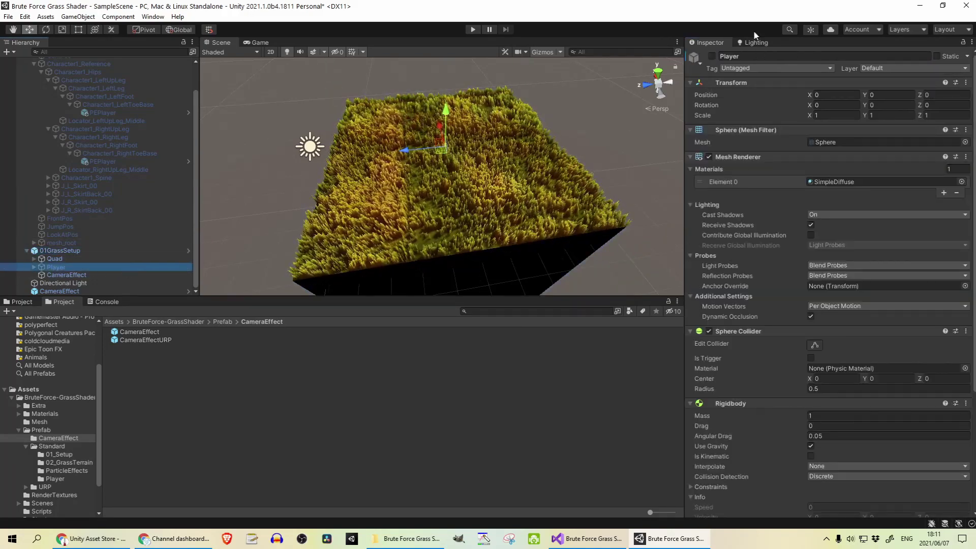
{"action": "left_click", "coordinate": [713, 56]}
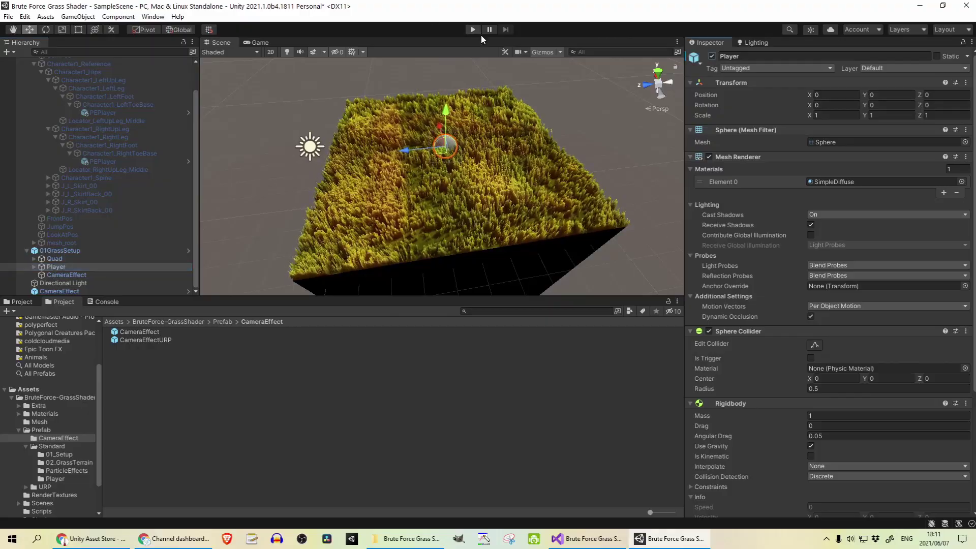
- Play-test the scene with the Player sphere rolling through the grass, and deactivate the Player sphere
{"action": "left_click", "coordinate": [472, 29]}
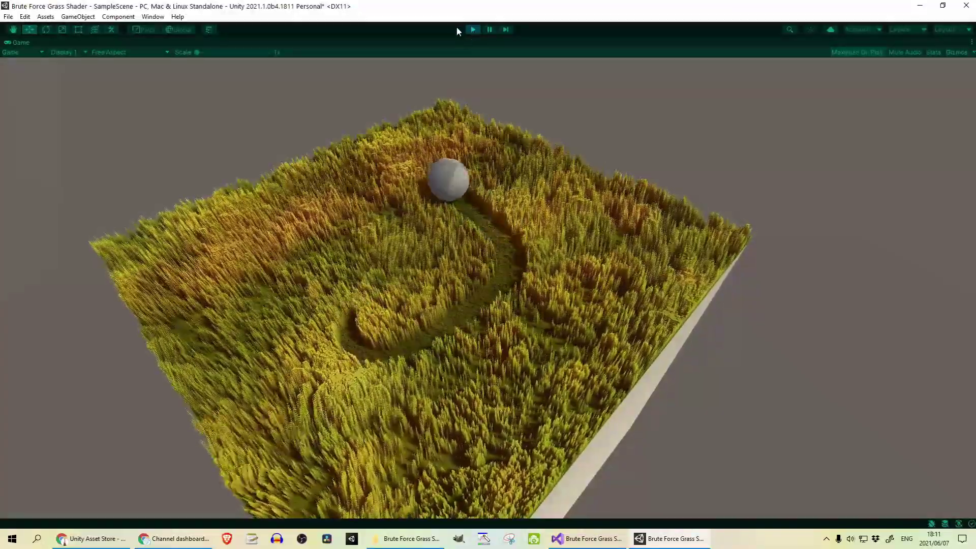
{"action": "left_click", "coordinate": [469, 30]}
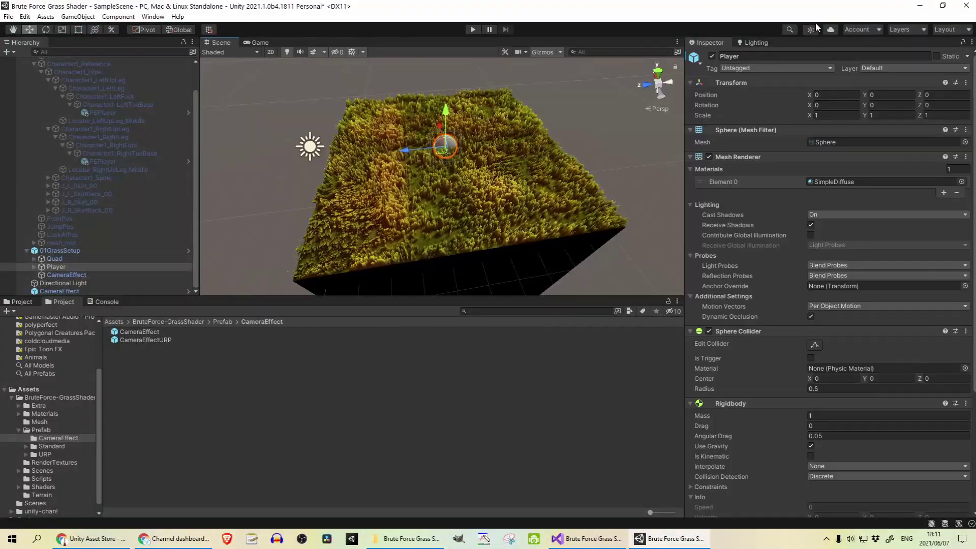
{"action": "left_click", "coordinate": [712, 56]}
- Reactivate the unitychan_dynamic_locomotion character in the scene
{"action": "scroll", "coordinate": [136, 207], "scroll_direction": "up", "scroll_amount": 3}
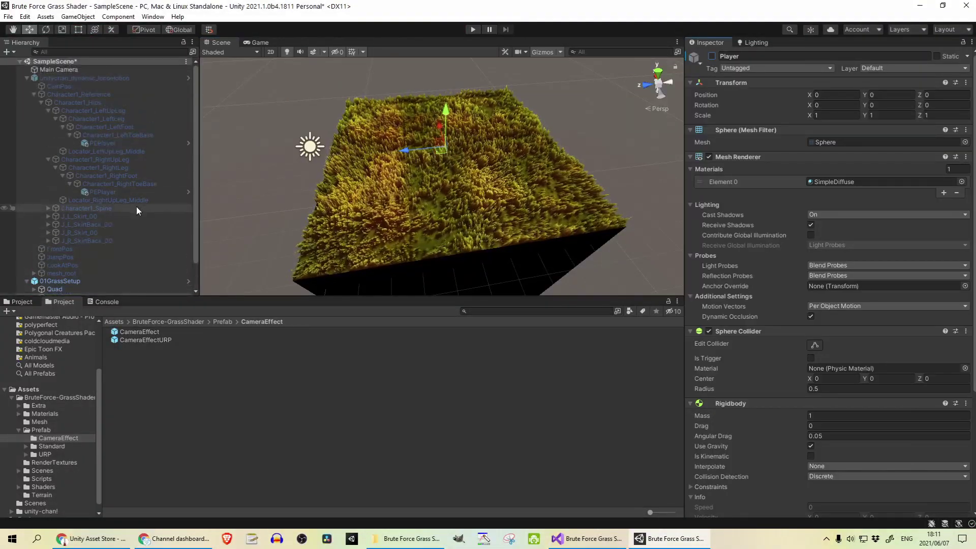
{"action": "left_click", "coordinate": [99, 79]}
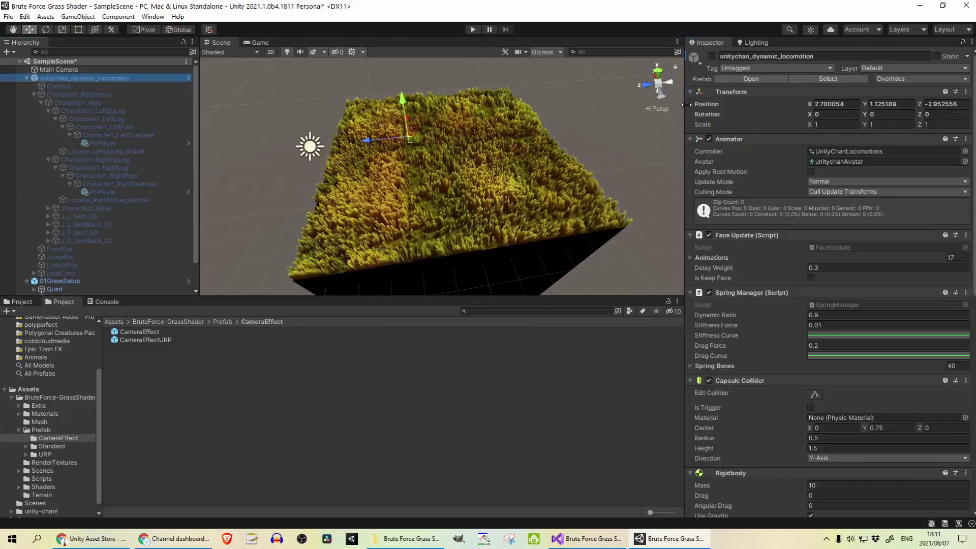
{"action": "left_click", "coordinate": [713, 56]}
- Examine the character's feet and the PEPlayer particle systems attached under its left and right toe bones
{"action": "scroll", "coordinate": [512, 179], "scroll_direction": "up", "scroll_amount": 5}
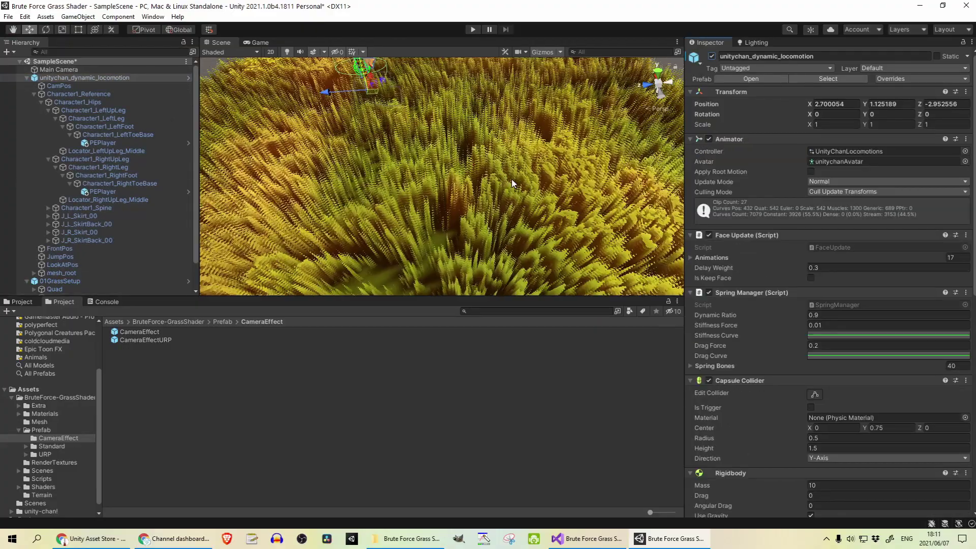
{"action": "middle_click_drag", "start_coordinate": [417, 156], "coordinate": [556, 280]}
{"action": "scroll", "coordinate": [451, 203], "scroll_direction": "up", "scroll_amount": 2}
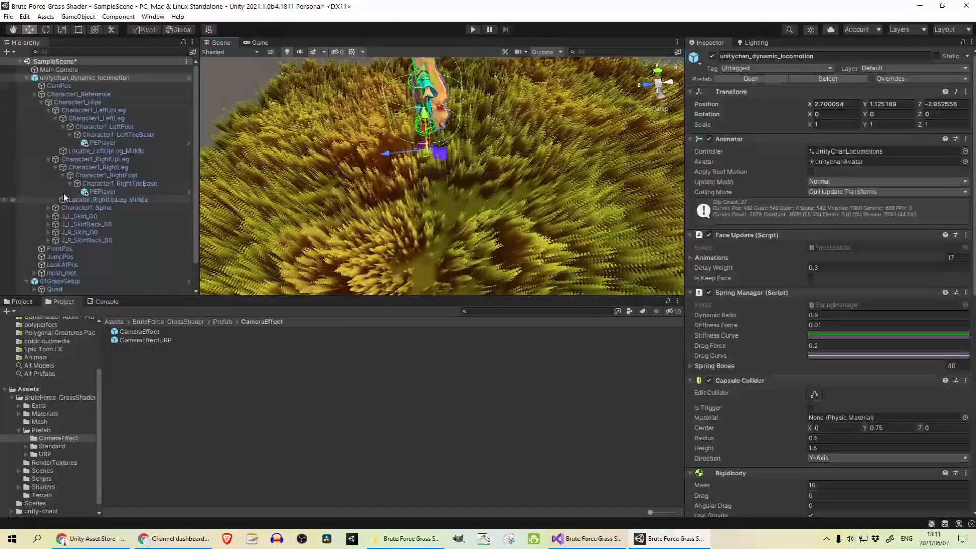
{"action": "left_click", "coordinate": [145, 135]}
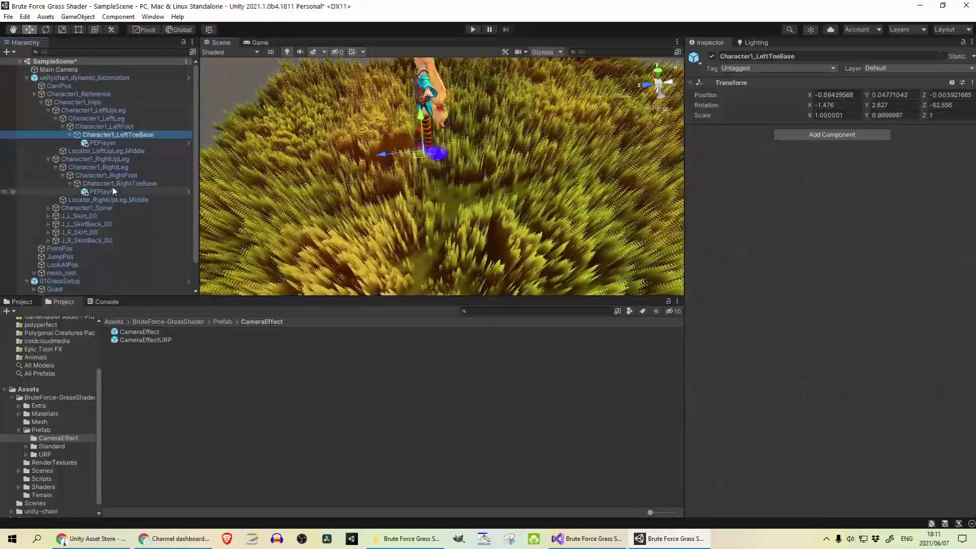
{"action": "left_click", "coordinate": [112, 184]}
{"action": "left_click", "coordinate": [149, 134]}
{"action": "left_click", "coordinate": [106, 143]}
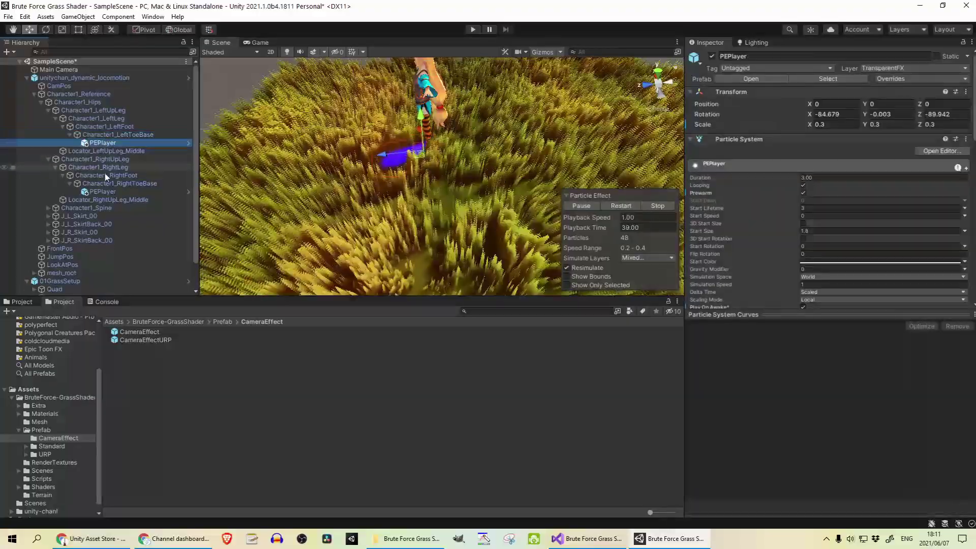
{"action": "left_click", "coordinate": [105, 192], "text": "ctrl"}
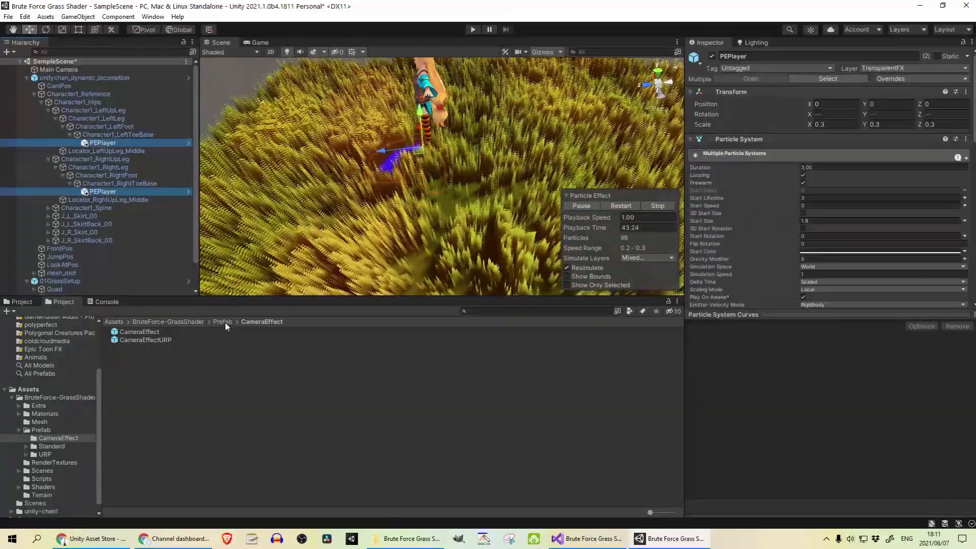
- Open the Standard ParticleEffects prefab folder, and select both PEPlayer instances under the character's toe bones
{"action": "left_click", "coordinate": [225, 321]}
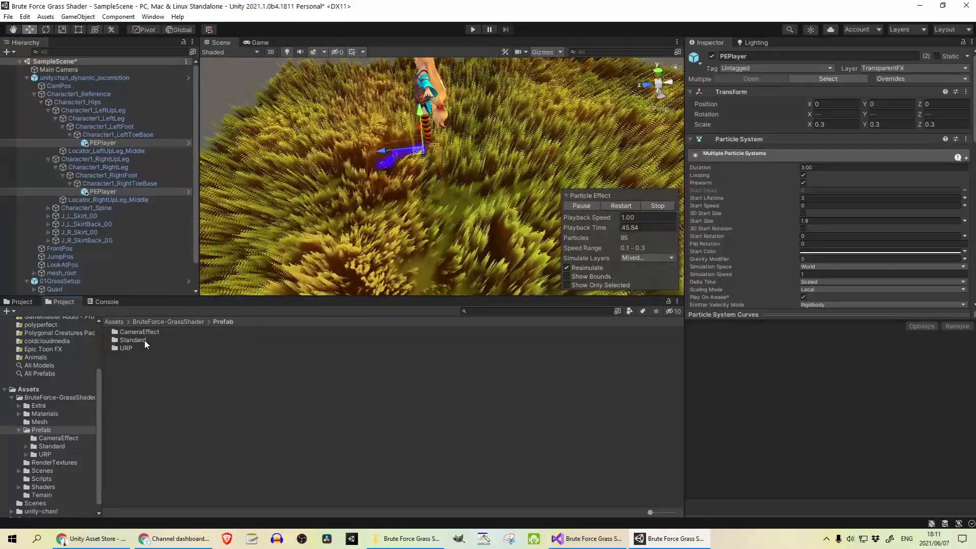
{"action": "double_click", "coordinate": [137, 340]}
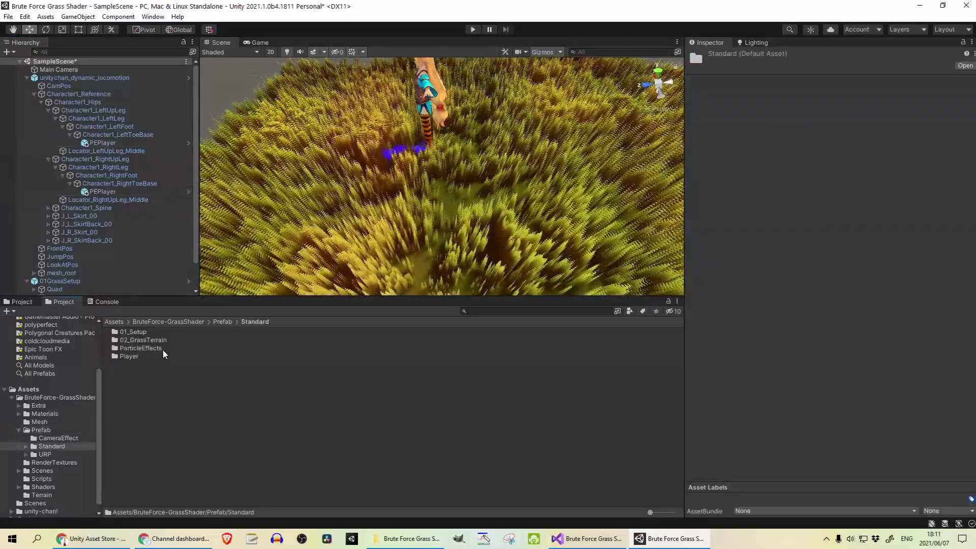
{"action": "double_click", "coordinate": [166, 347]}
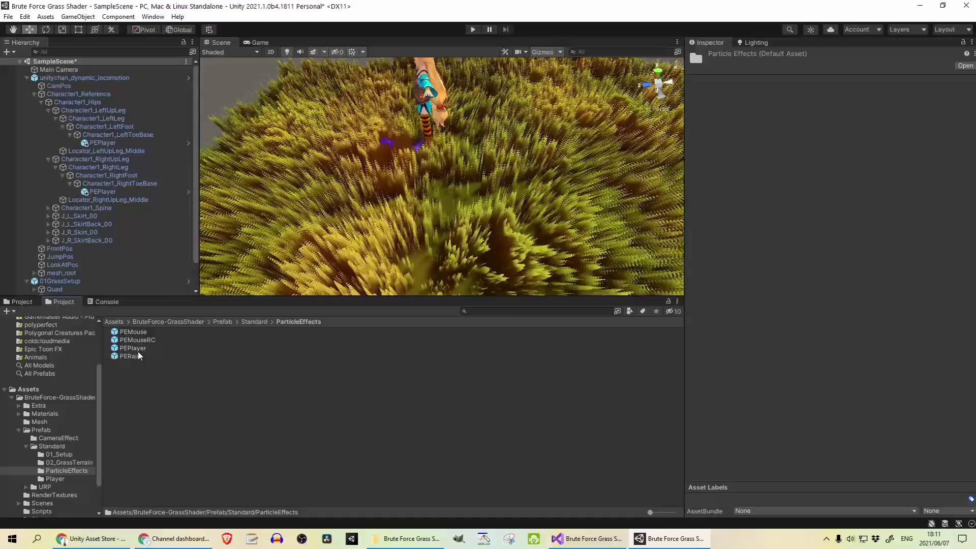
{"action": "left_click", "coordinate": [101, 143]}
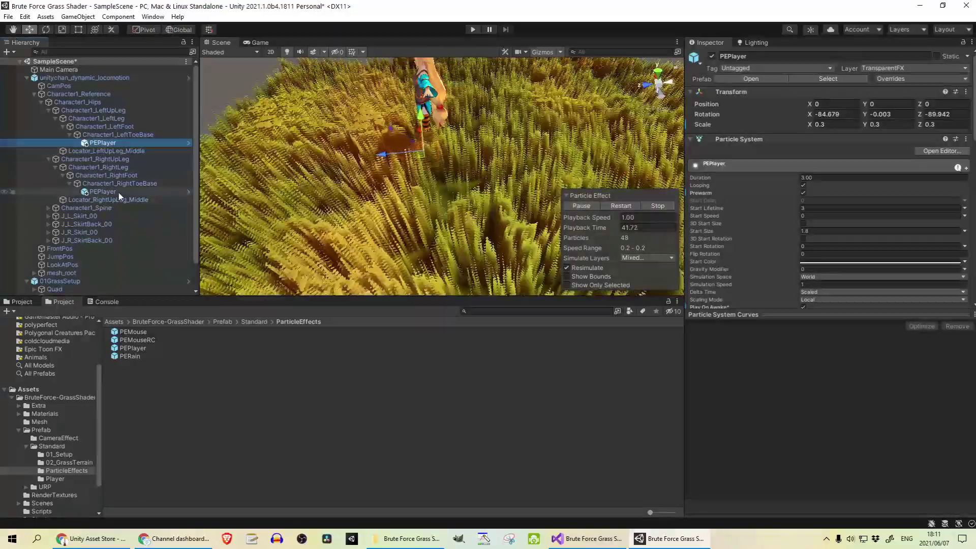
{"action": "left_click", "coordinate": [118, 192], "text": "ctrl"}
{"action": "scroll", "coordinate": [511, 144], "scroll_direction": "down", "scroll_amount": 5}
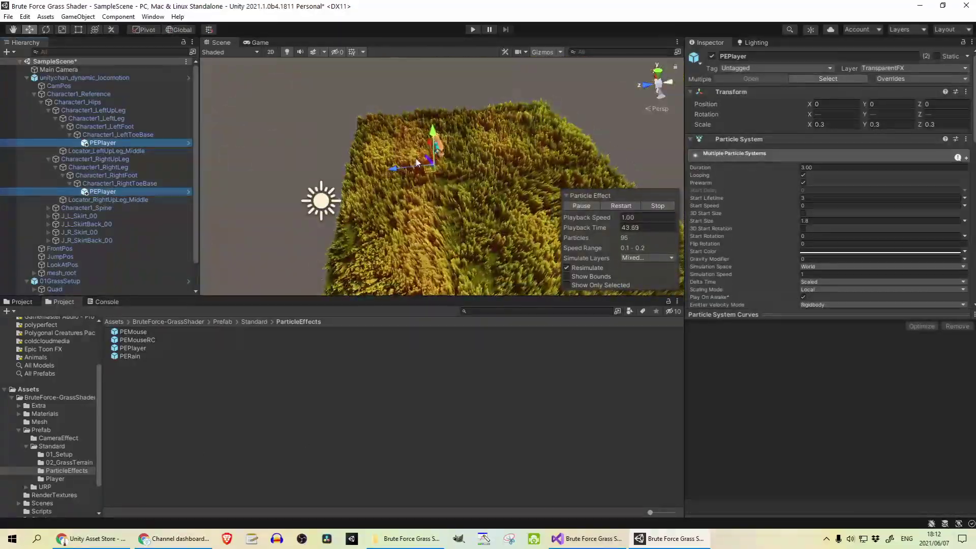
{"action": "scroll", "coordinate": [831, 200], "scroll_direction": "down", "scroll_amount": 10}
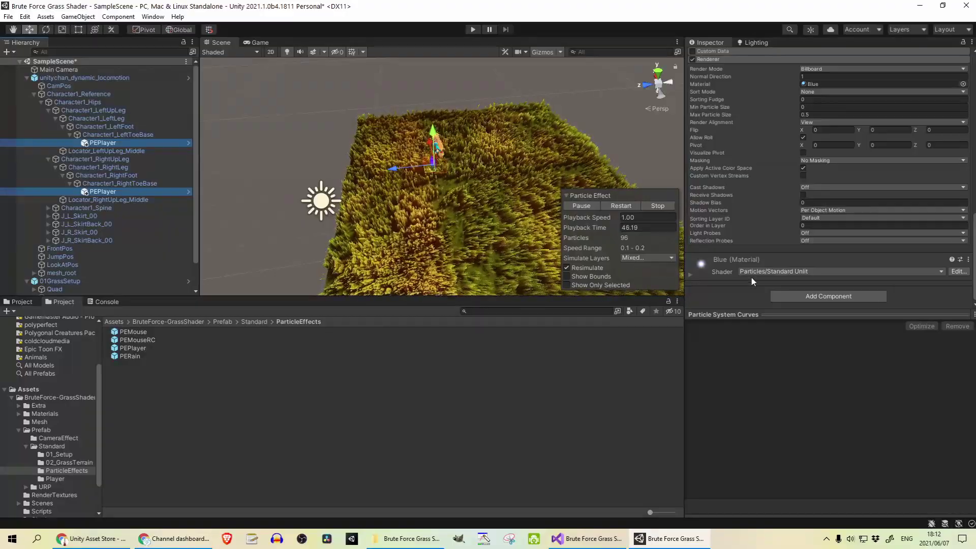
- Play-test the scene by running the character through the grass, and stop the playback
{"action": "left_click", "coordinate": [474, 30]}
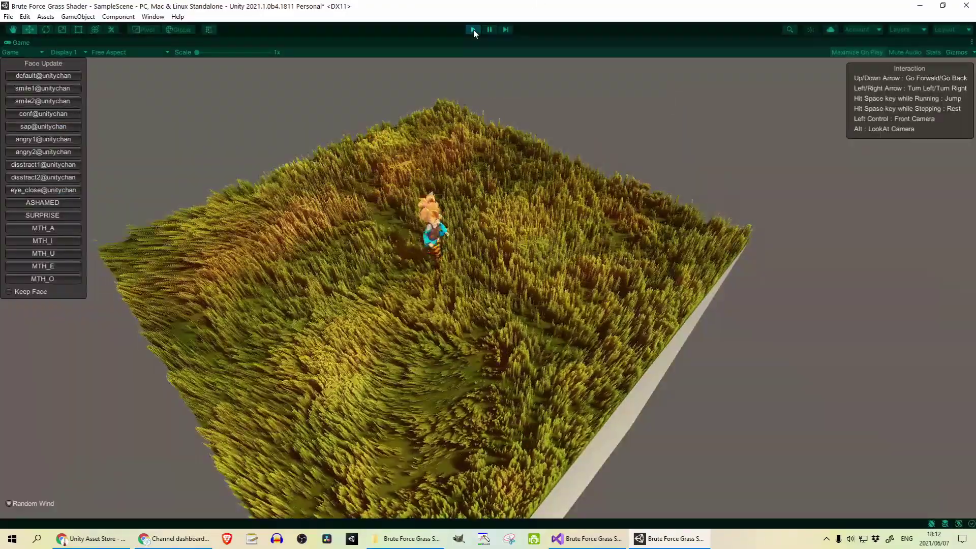
{"action": "key", "text": "Up"}
{"action": "key", "text": "Right"}
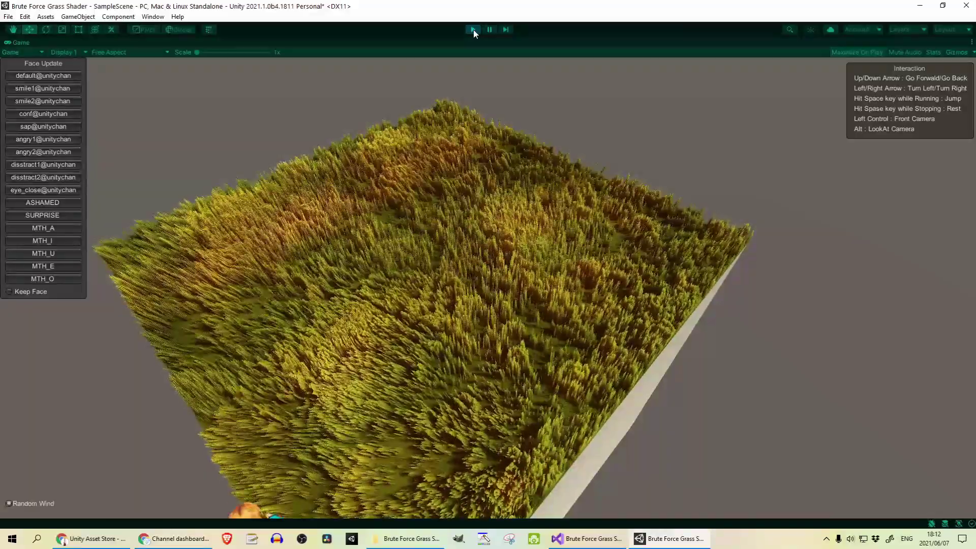
{"action": "key", "text": "Up"}
{"action": "key", "text": "Right"}
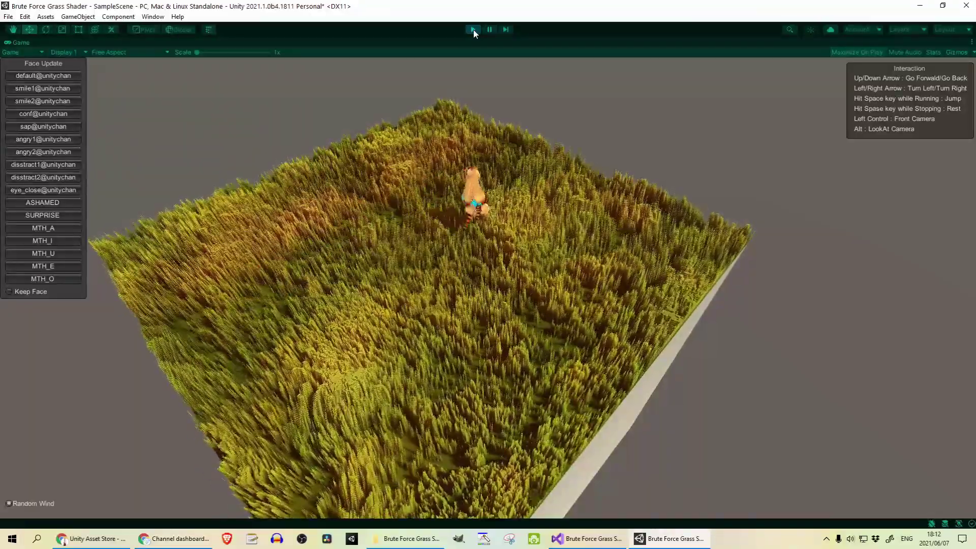
{"action": "left_click", "coordinate": [473, 30]}
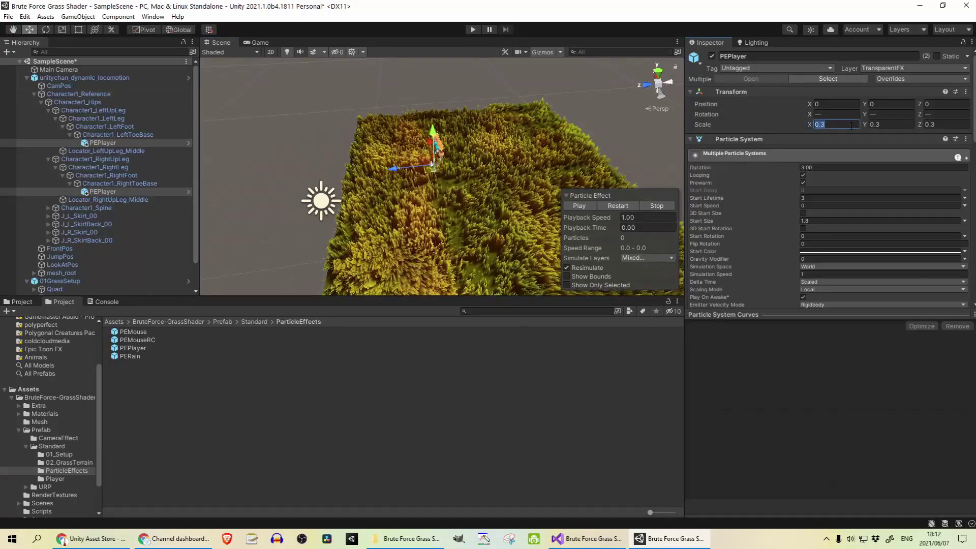
- Set the X, Y and Z scale of both PEPlayer objects to 1, and play-test the character's grass trail
{"action": "left_click", "coordinate": [477, 28]}
{"action": "key", "text": "Up"}
{"action": "key", "text": "Left"}
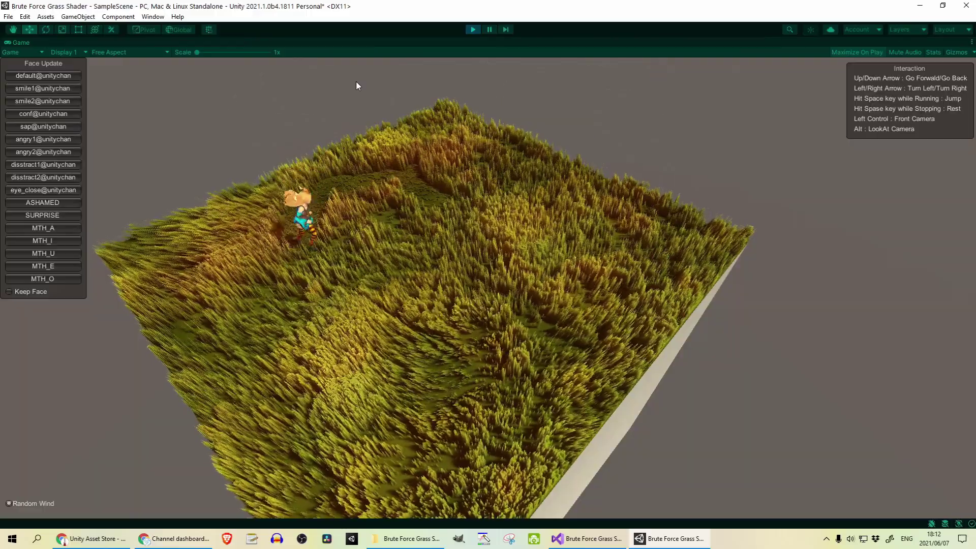
{"action": "key", "text": "Right"}
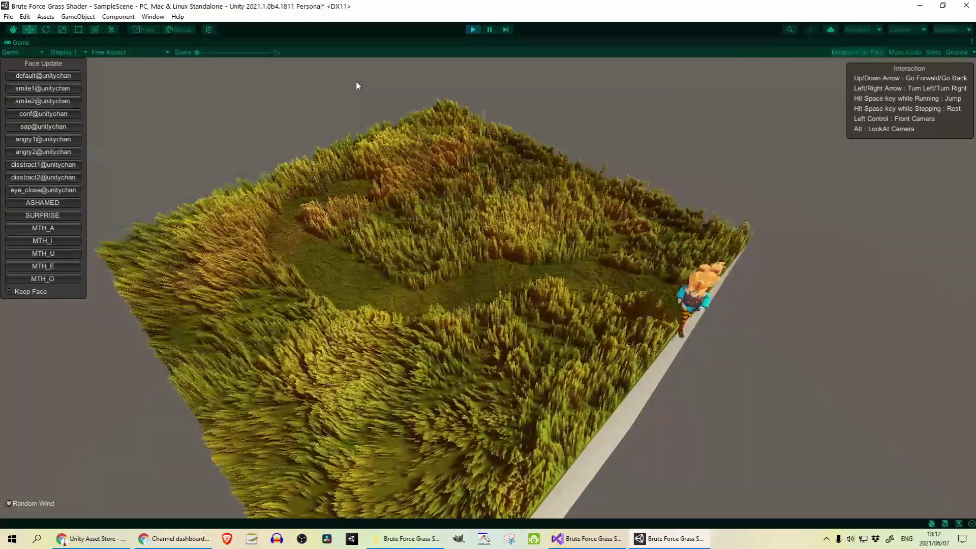
{"action": "key", "text": "Right"}
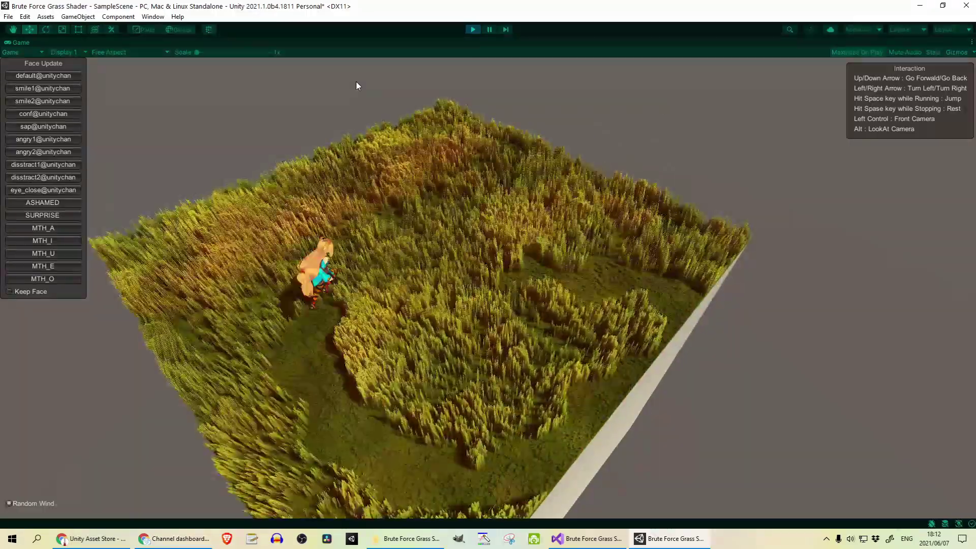
{"action": "key", "text": "ctrl+p"}
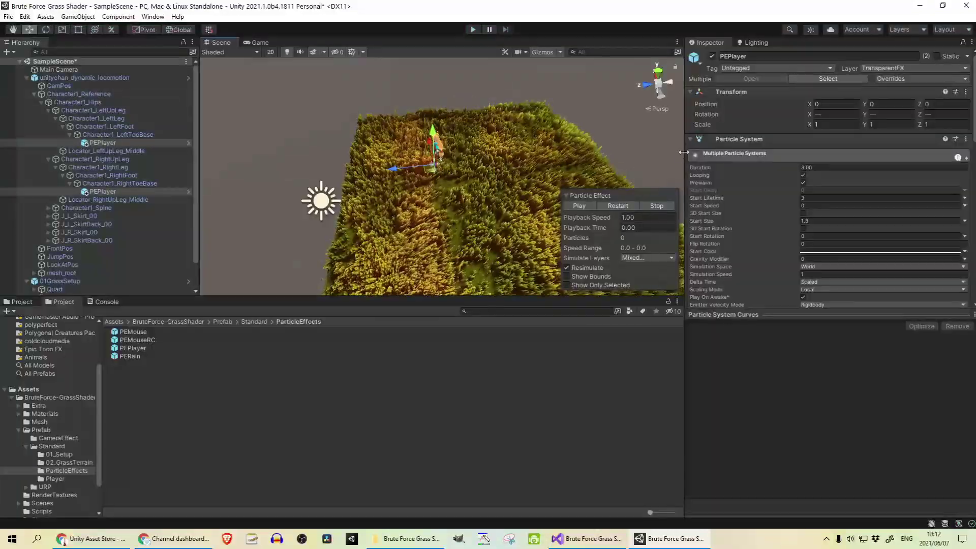
- Assign the Green material to the particle Renderer of both PEPlayer objects
{"action": "scroll", "coordinate": [733, 207], "scroll_direction": "down", "scroll_amount": 10}
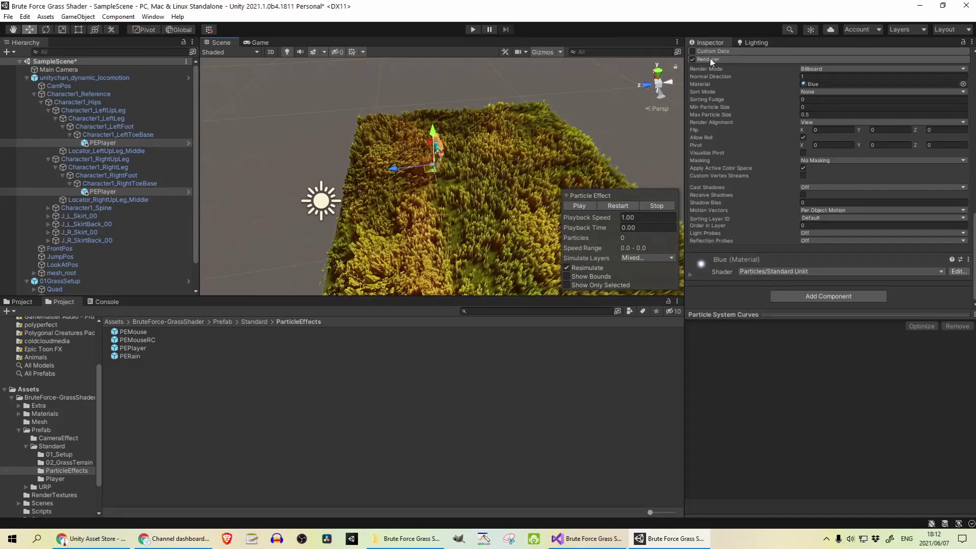
{"action": "left_click", "coordinate": [963, 84]}
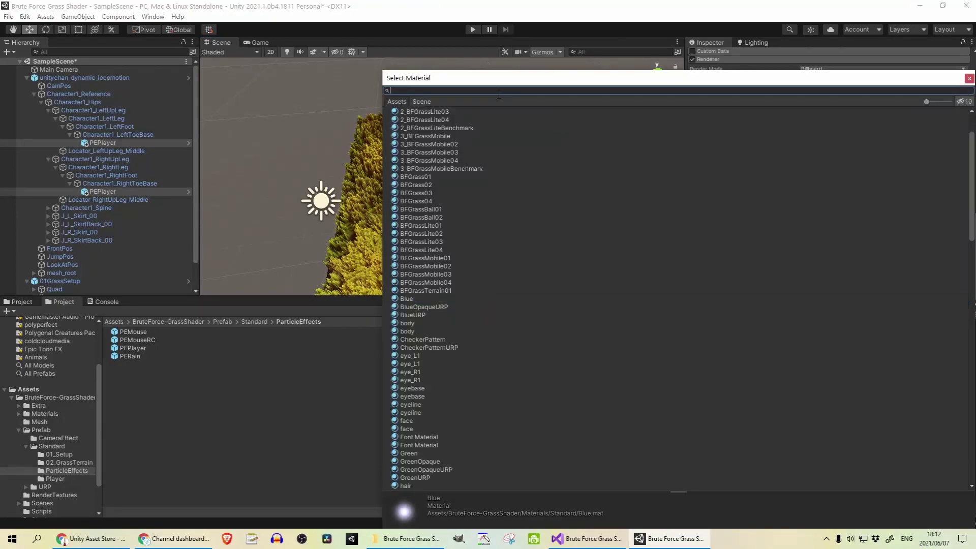
{"action": "type", "text": "Green"}
{"action": "key", "text": "Down"}
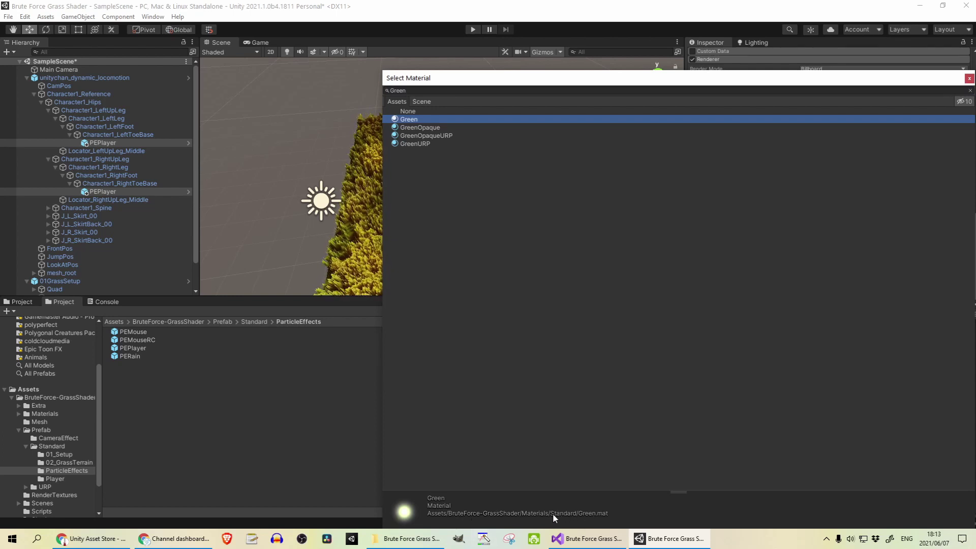
{"action": "double_click", "coordinate": [420, 121]}
- Play-test the Green particle material by running the character in curves across the grass
{"action": "left_click", "coordinate": [467, 30]}
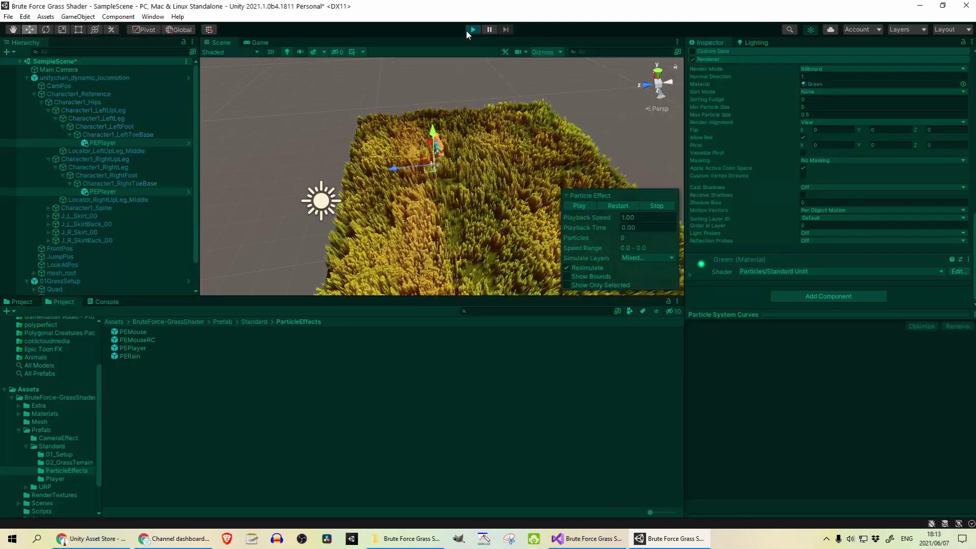
{"action": "key", "text": "Up"}
{"action": "key", "text": "Left"}
{"action": "key", "text": "Left"}
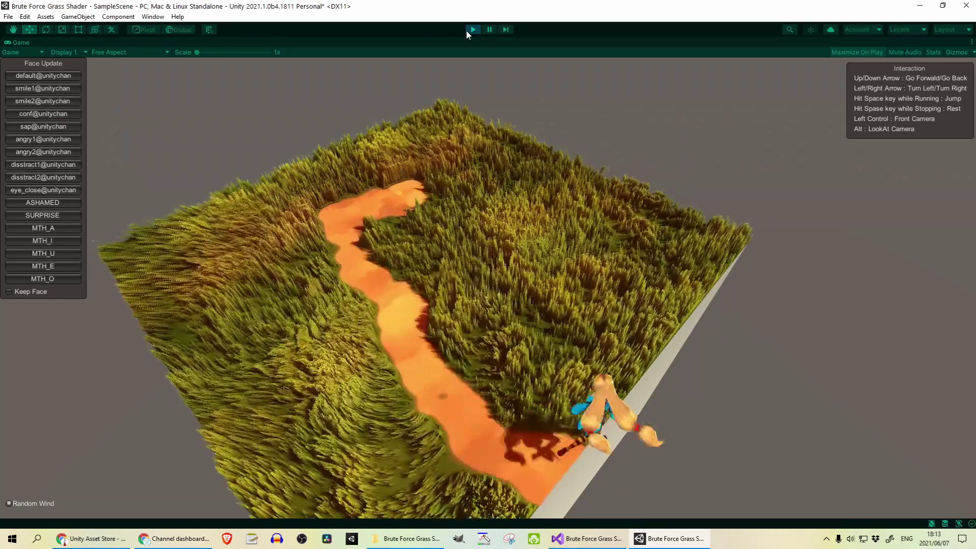
{"action": "key", "text": "Left"}
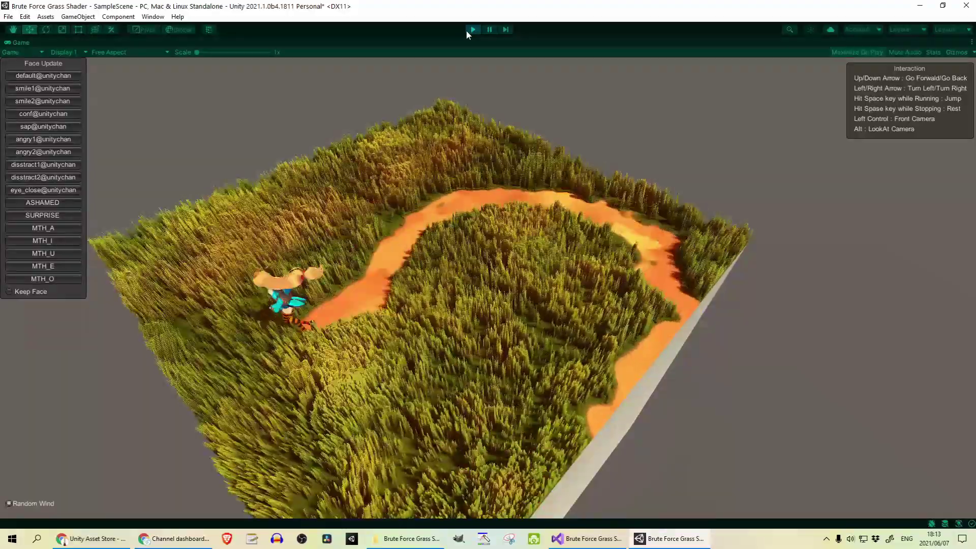
{"action": "key", "text": "Right"}
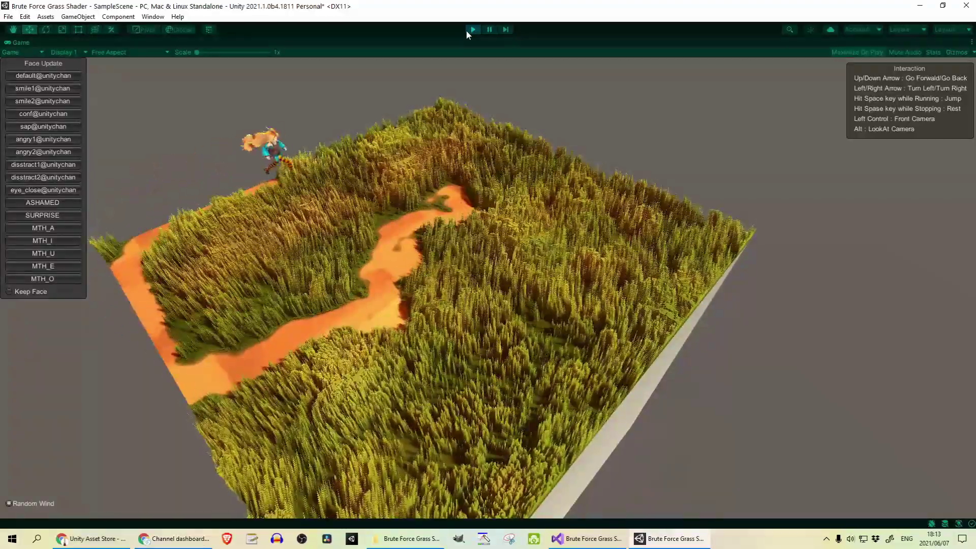
{"action": "key", "text": "Right"}
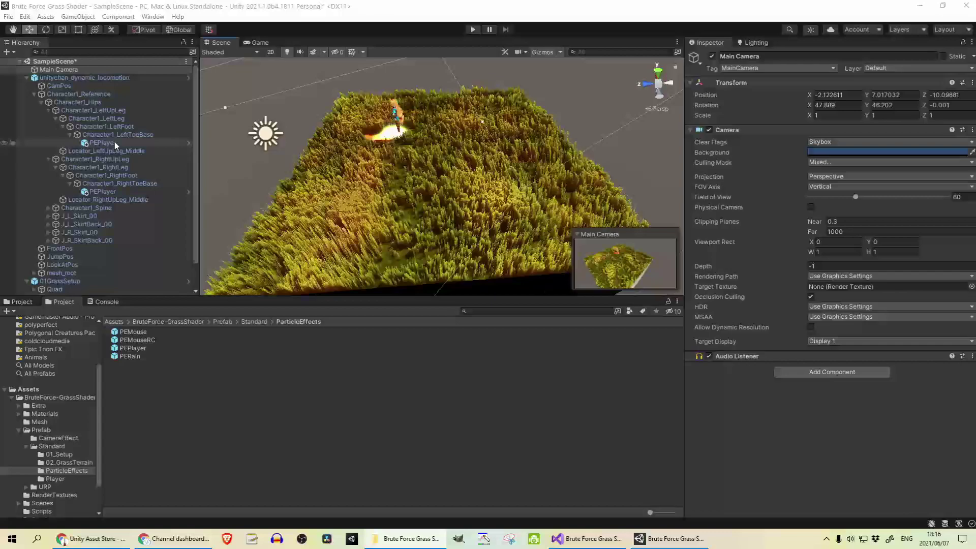
- Reselect both toe PEPlayer objects, and inspect their particle settings and the effect around the character's feet
{"action": "left_click", "coordinate": [114, 142]}
{"action": "left_click", "coordinate": [112, 191], "text": "ctrl"}
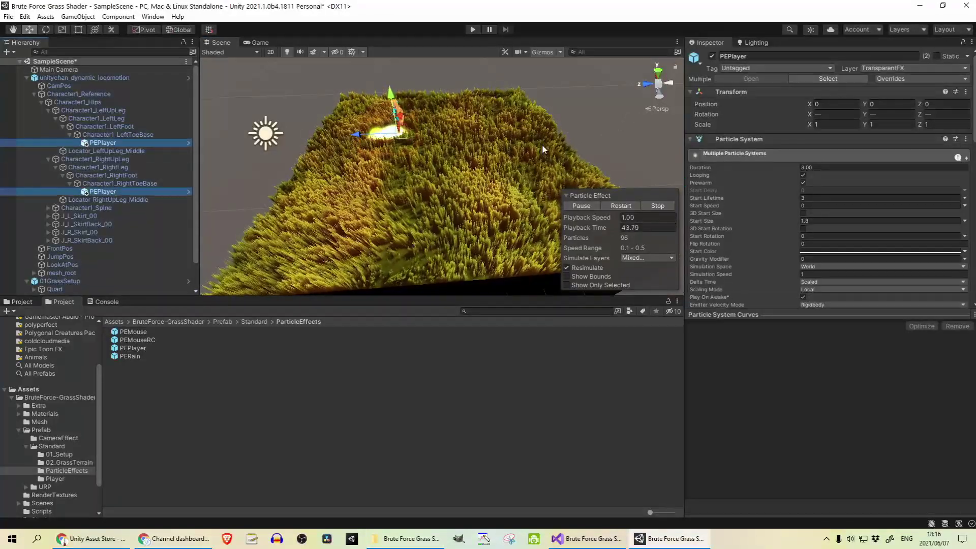
{"action": "scroll", "coordinate": [691, 138], "scroll_direction": "down", "scroll_amount": 5}
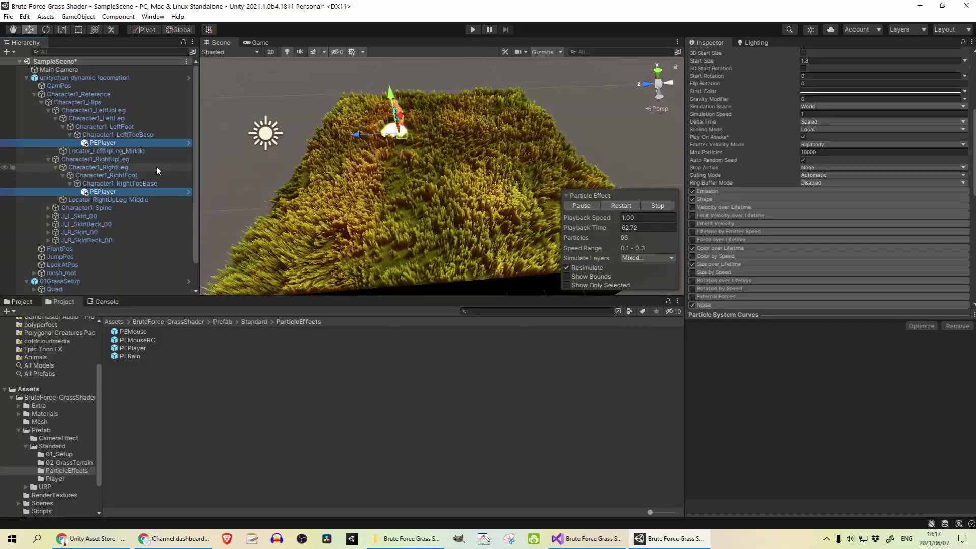
{"action": "scroll", "coordinate": [156, 166], "scroll_direction": "down", "scroll_amount": 3}
{"action": "scroll", "coordinate": [379, 158], "scroll_direction": "up", "scroll_amount": 3}
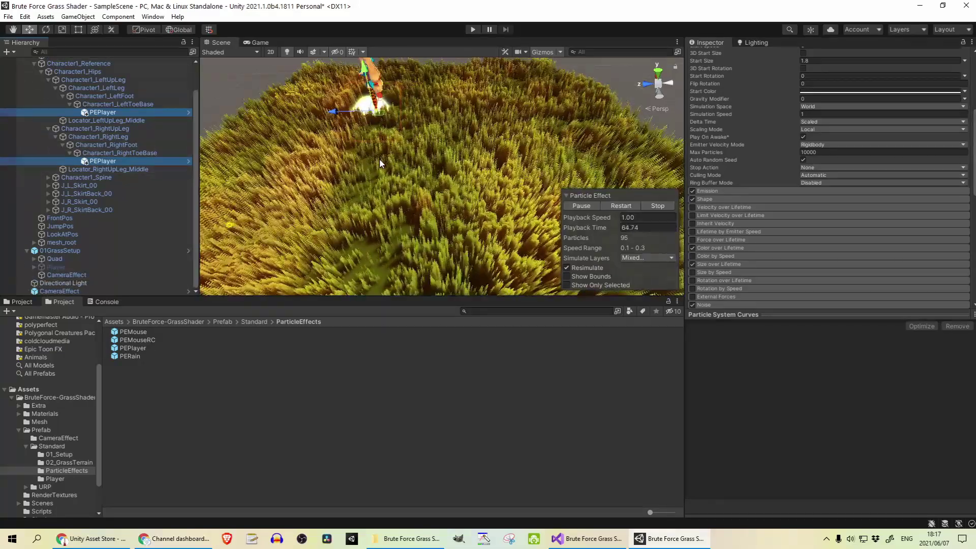
{"action": "right_click_drag", "start_coordinate": [325, 197], "coordinate": [346, 155]}
{"action": "scroll", "coordinate": [392, 186], "scroll_direction": "up", "scroll_amount": 3}
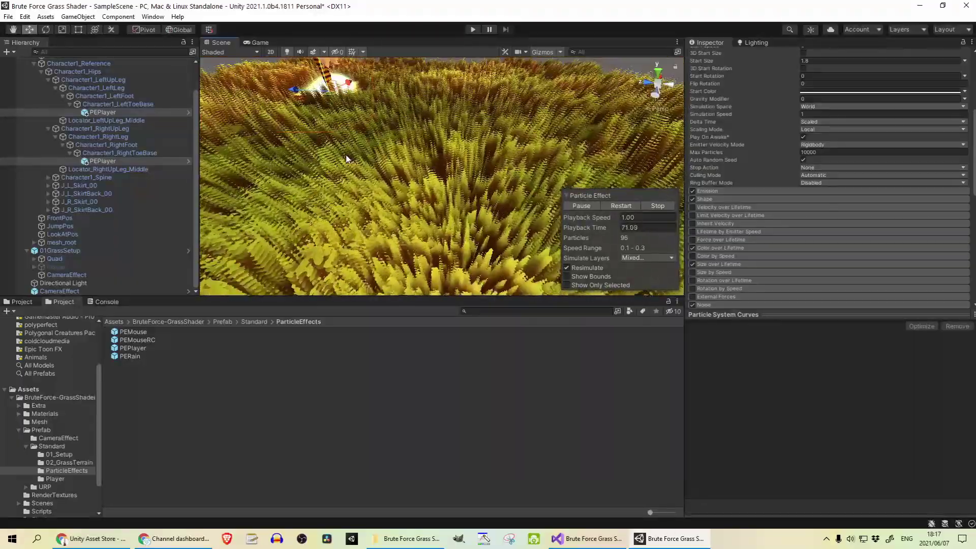
{"action": "scroll", "coordinate": [346, 155], "scroll_direction": "down", "scroll_amount": 5}
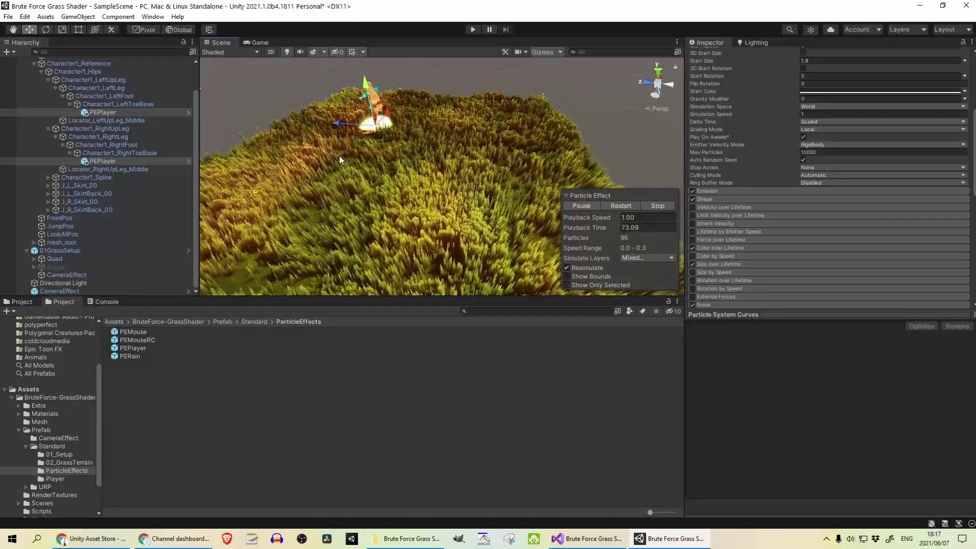
{"action": "left_click_drag", "start_coordinate": [340, 156], "coordinate": [420, 173], "text": "alt"}
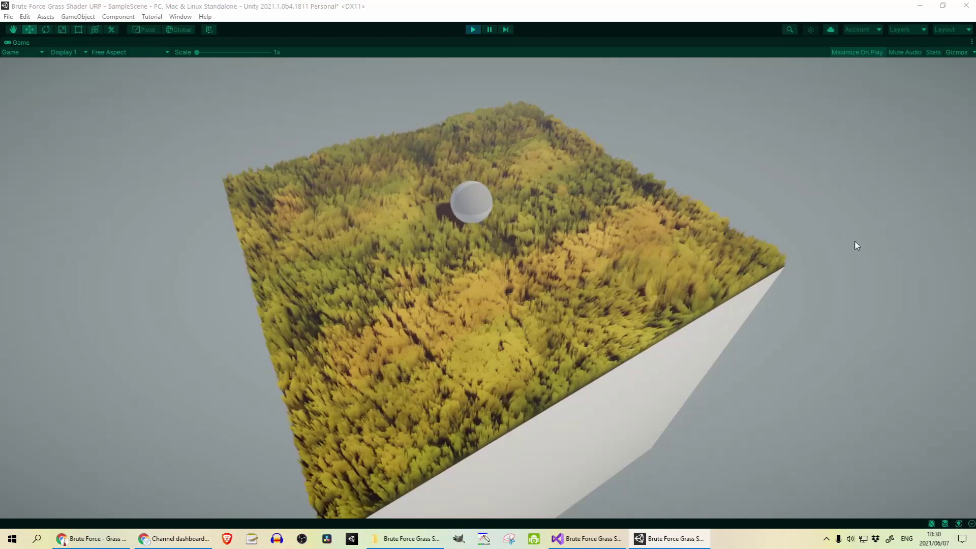
- Play-test the grass interaction in the URP project's sample scene by rolling the sphere in loops and curves across the grass
{"action": "key", "text": "s"}
{"action": "key", "text": "a"}
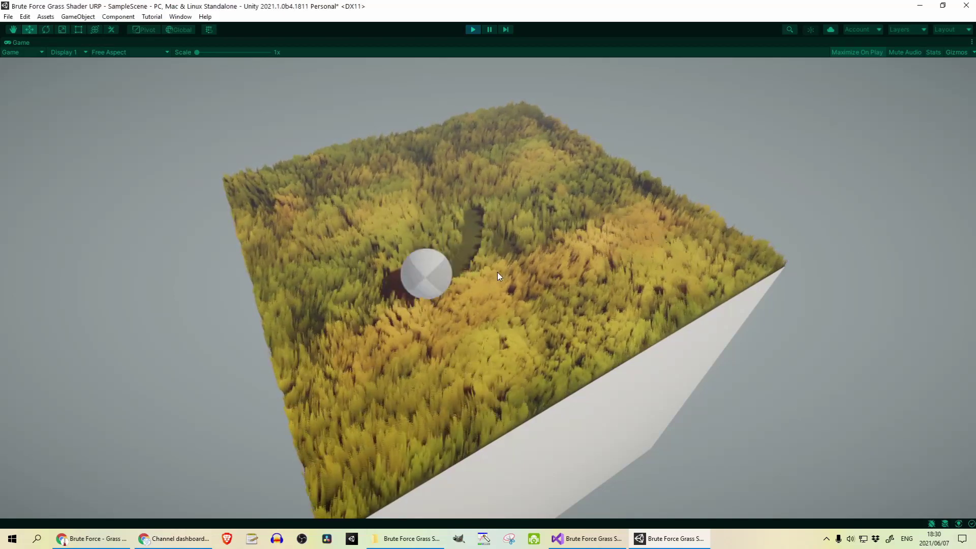
{"action": "key", "text": "w"}
{"action": "key", "text": "d"}
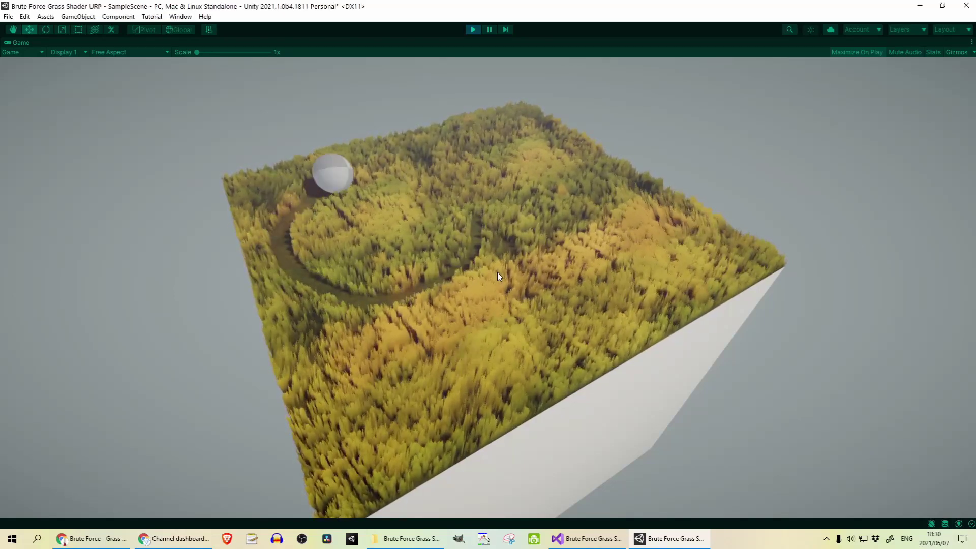
{"action": "key", "text": "d"}
{"action": "key", "text": "s"}
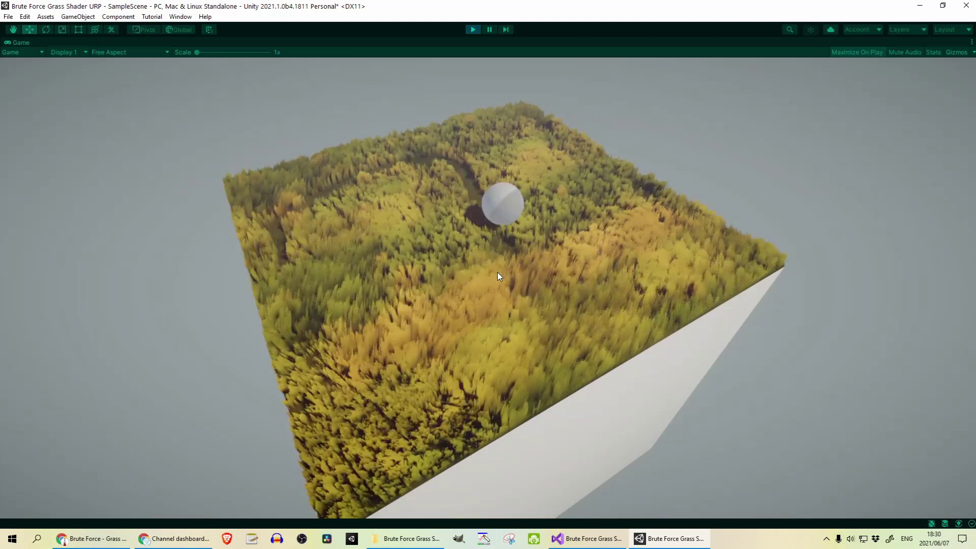
{"action": "key", "text": "a"}
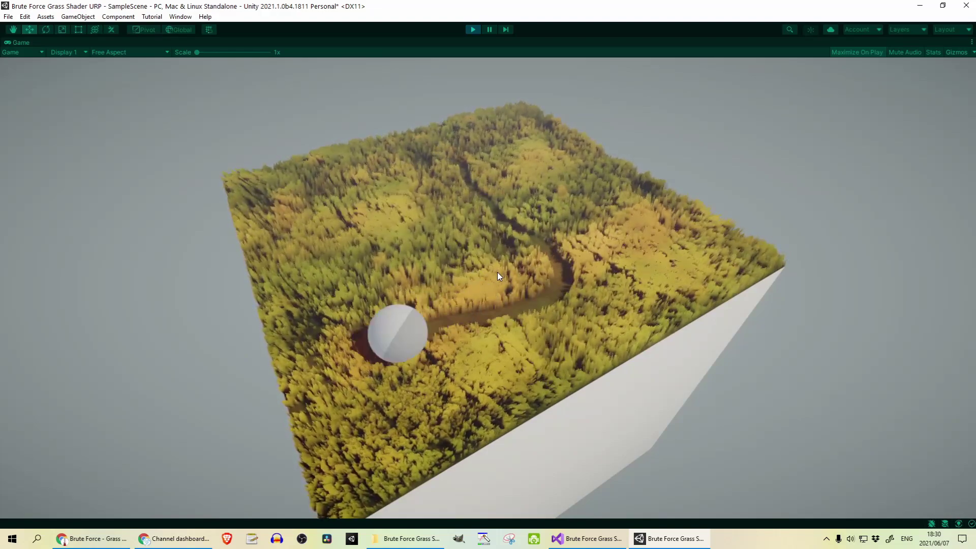
{"action": "key", "text": "s"}
{"action": "key", "text": "d"}
{"action": "key", "text": "w"}
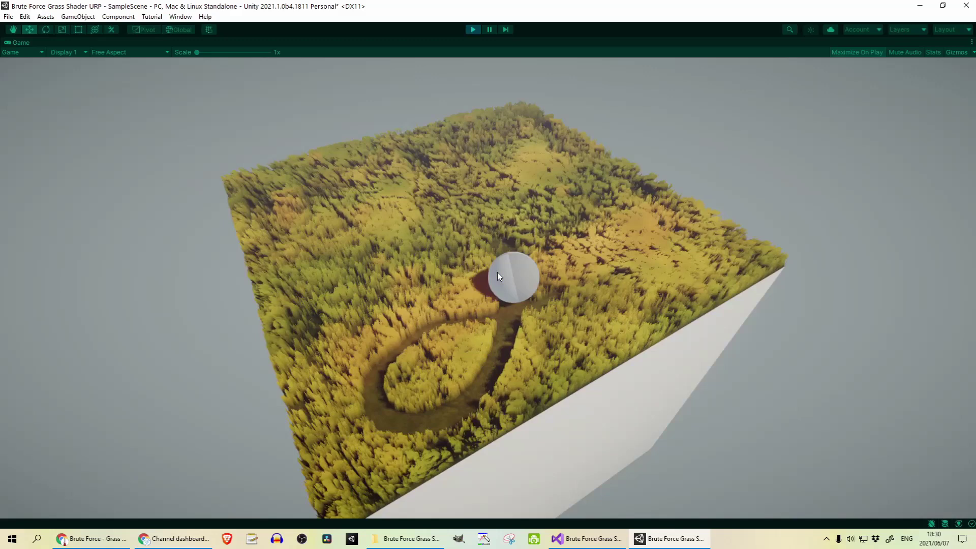
{"action": "key", "text": "a"}
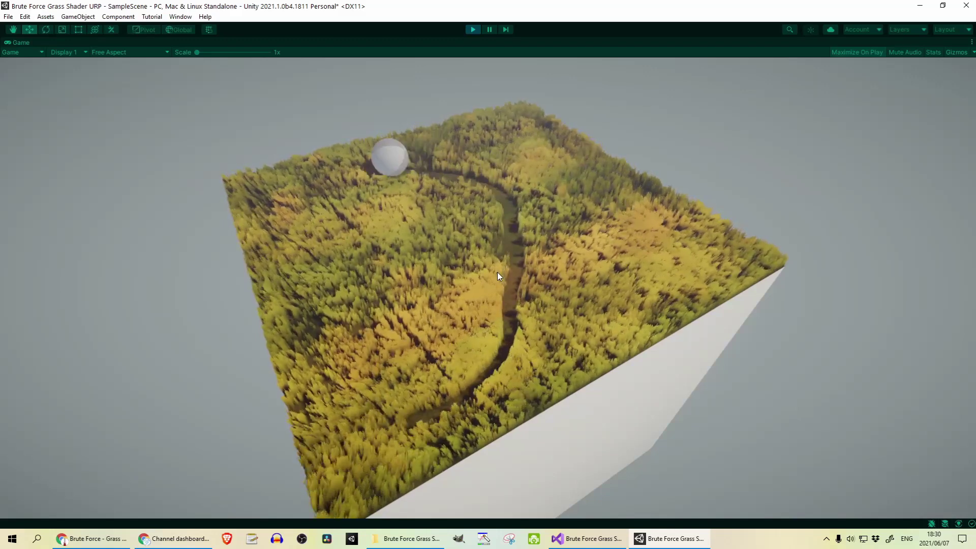
{"action": "key", "text": "s"}
{"action": "key", "text": "d"}
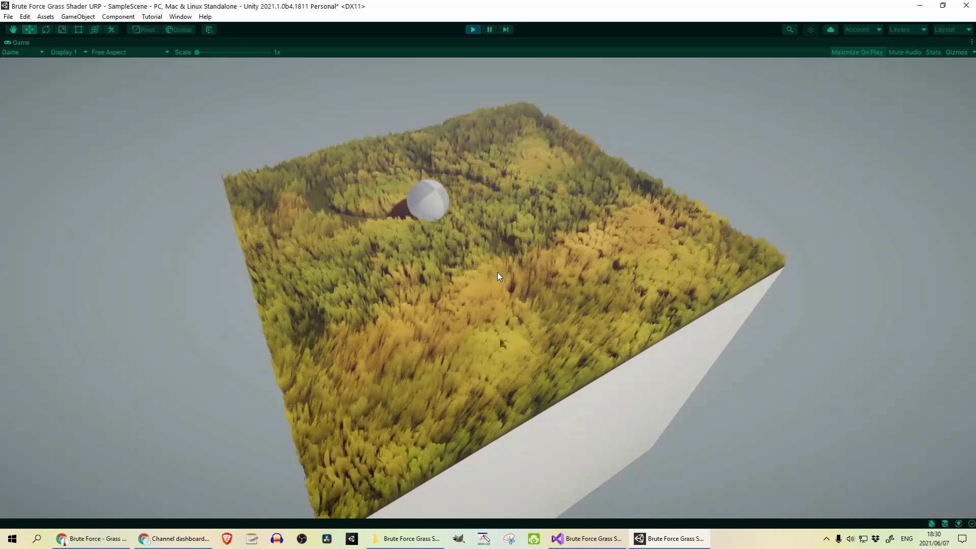
{"action": "key", "text": "s"}
{"action": "key", "text": "a"}
{"action": "key", "text": "d"}
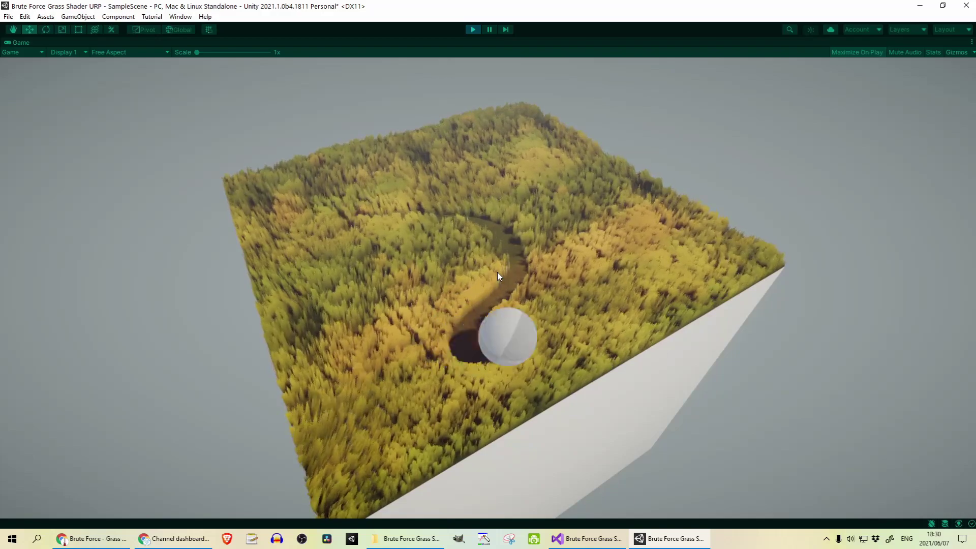
{"action": "key", "text": "w"}
{"action": "key", "text": "a"}
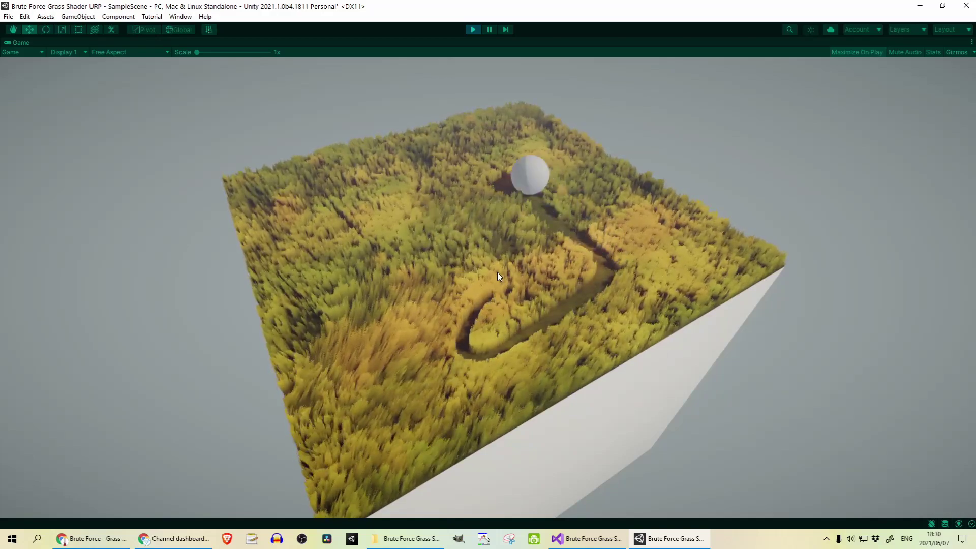